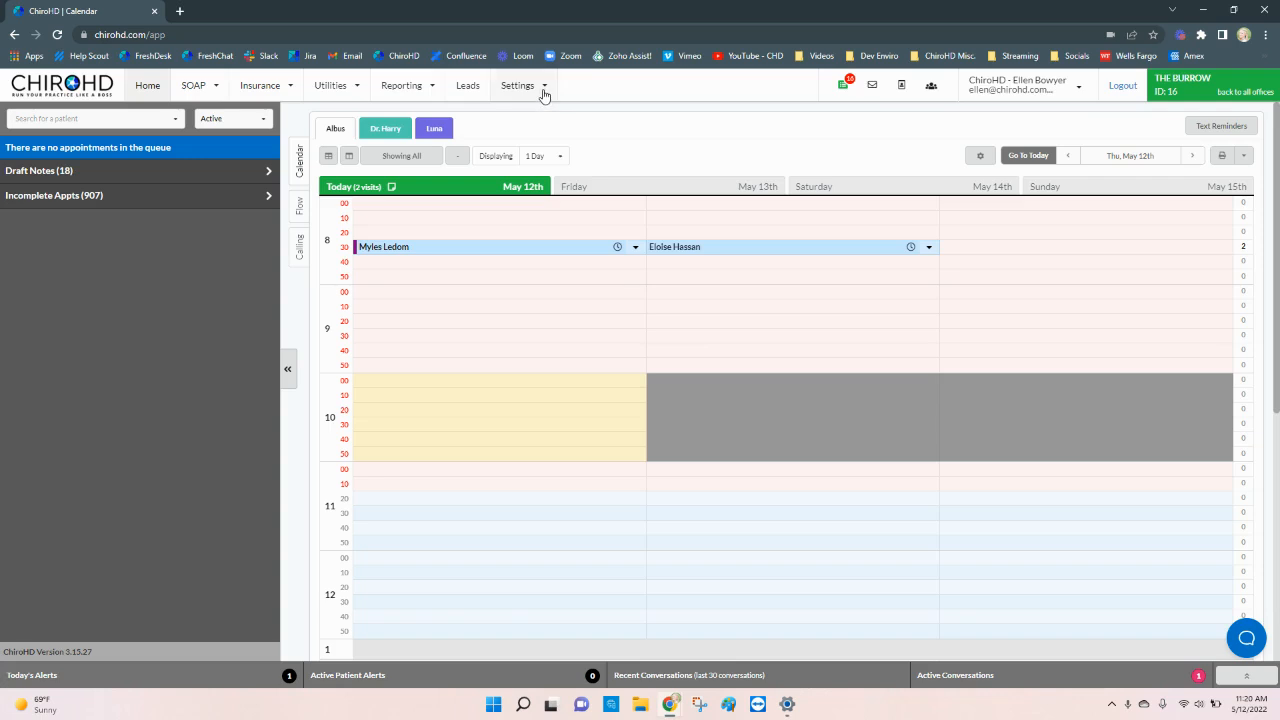
Step: Enable the Insurance V2 beta option in the office configuration and return to the home page
mouse_move(541, 240)
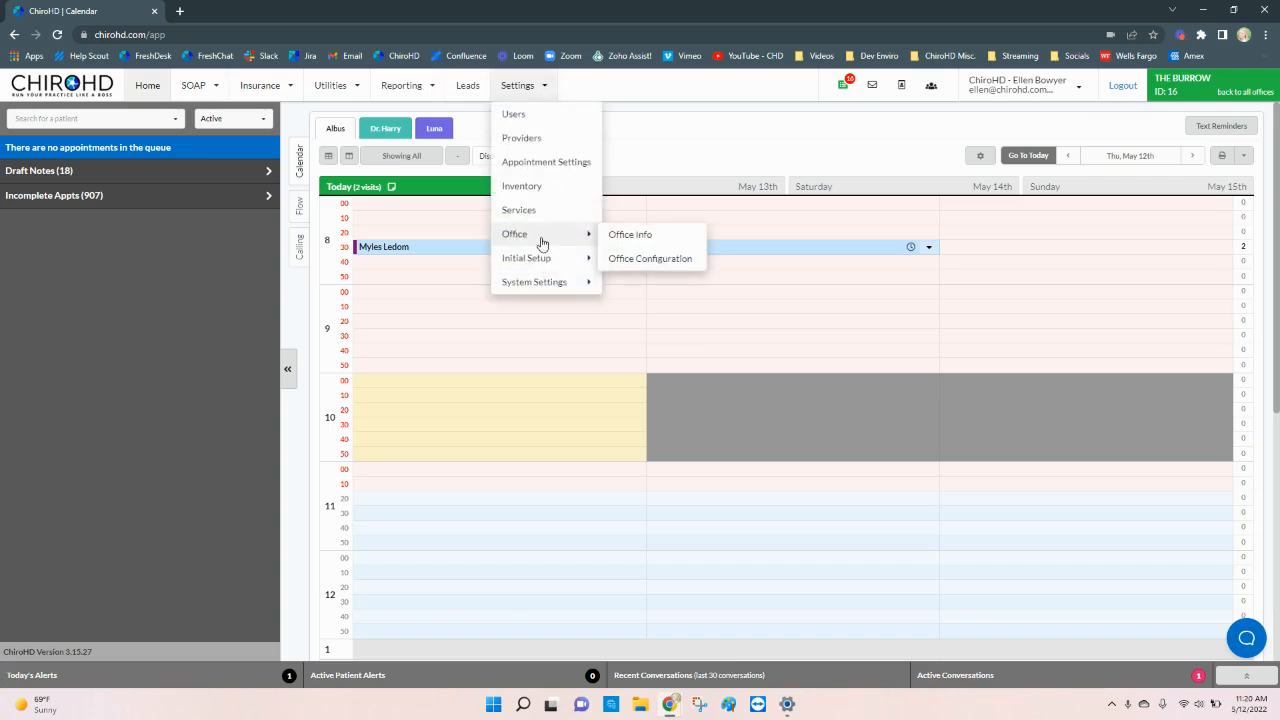
click(628, 260)
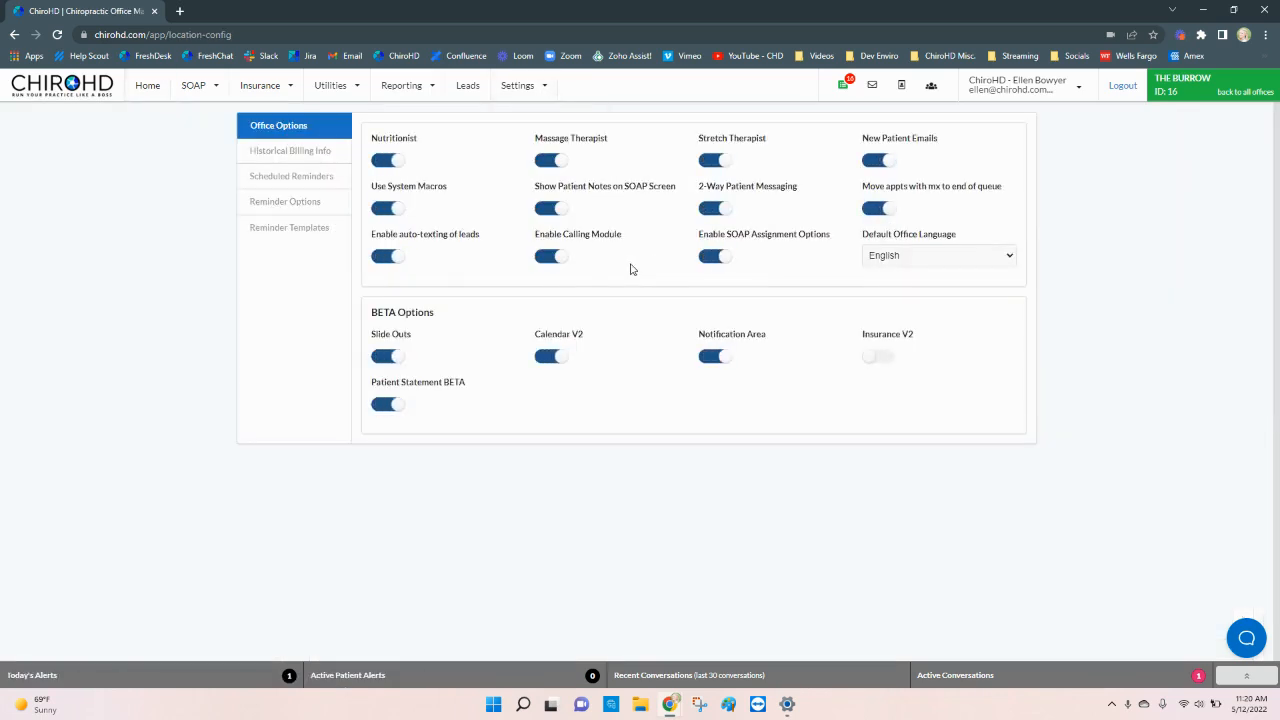
click(873, 358)
click(145, 90)
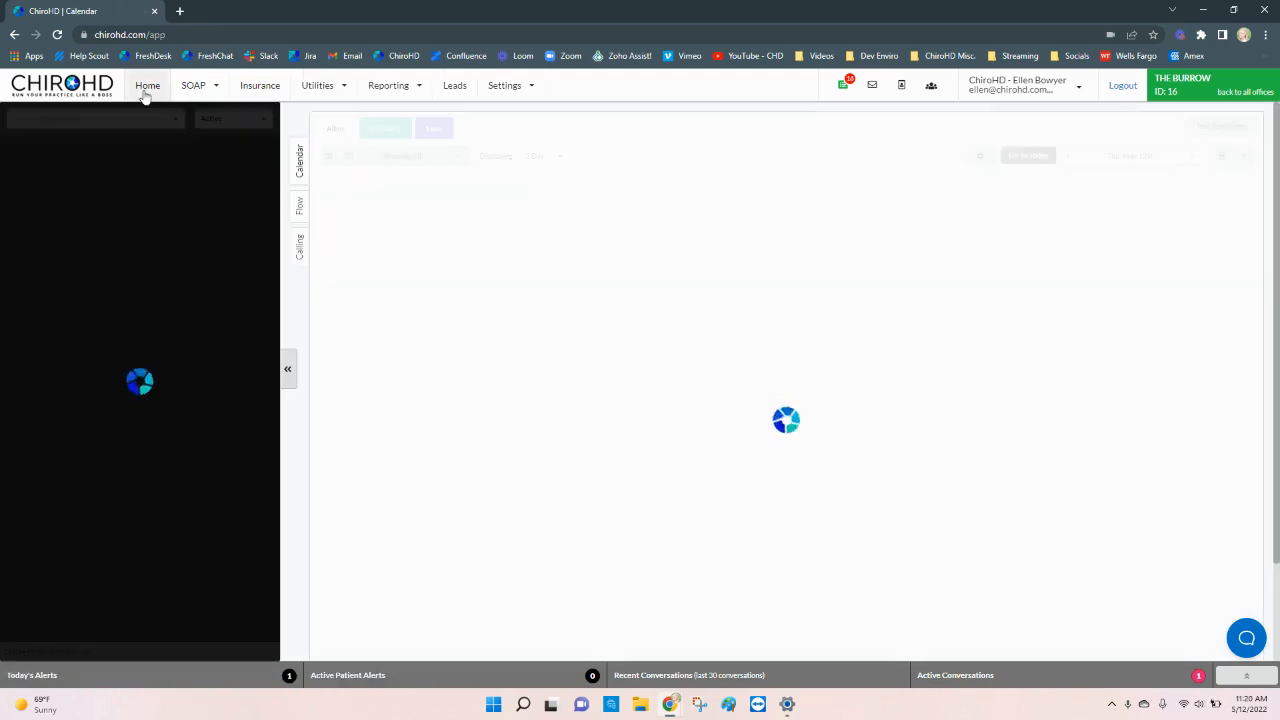
Step: Open the fee schedules in the insurance settings
click(262, 86)
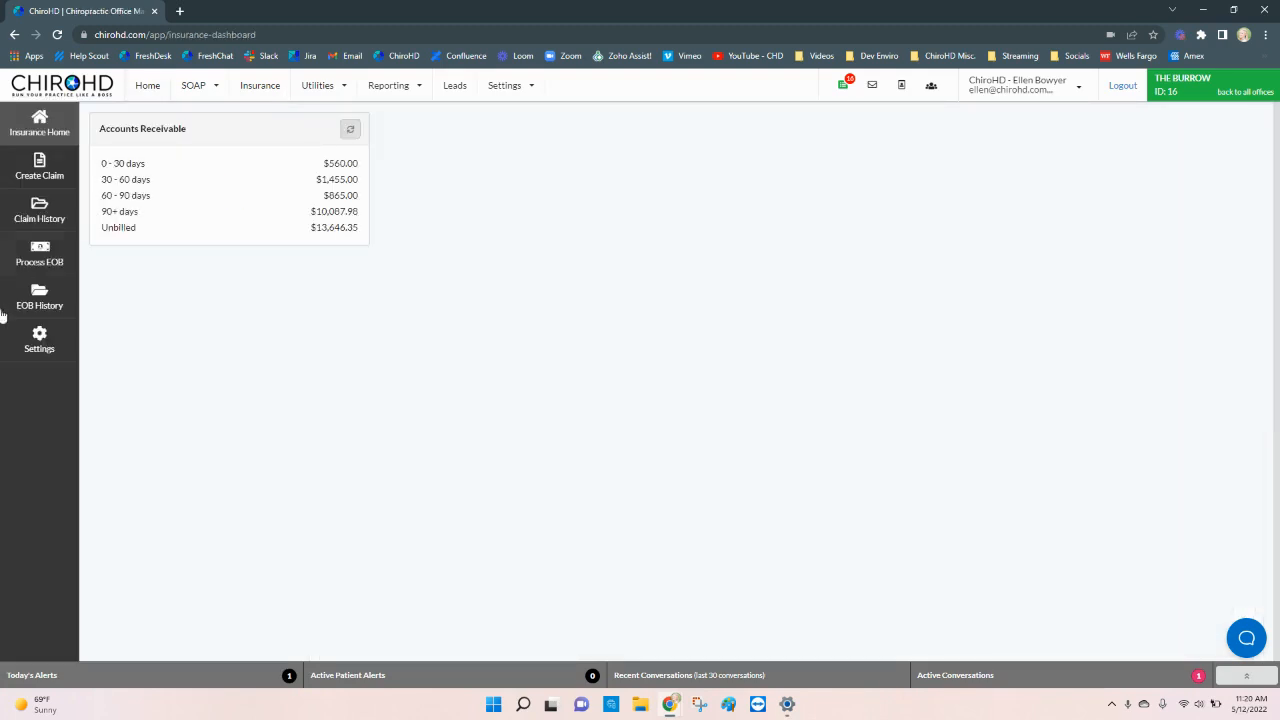
click(57, 354)
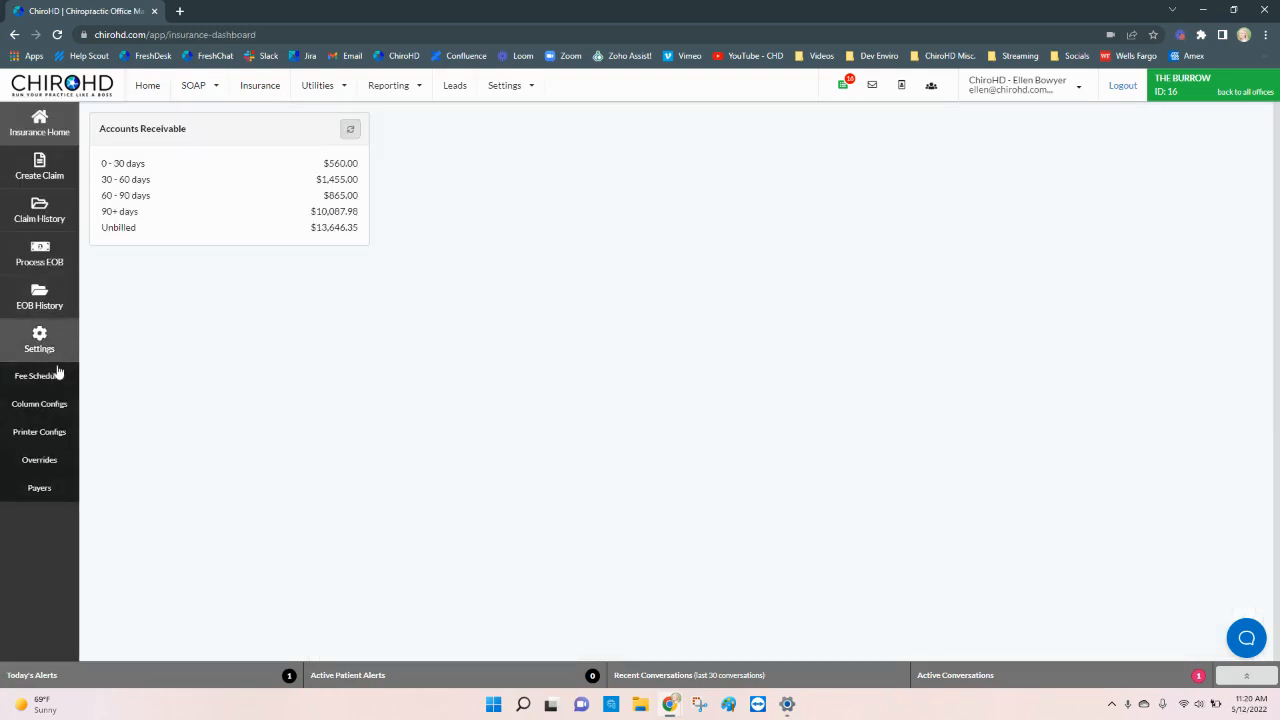
click(56, 373)
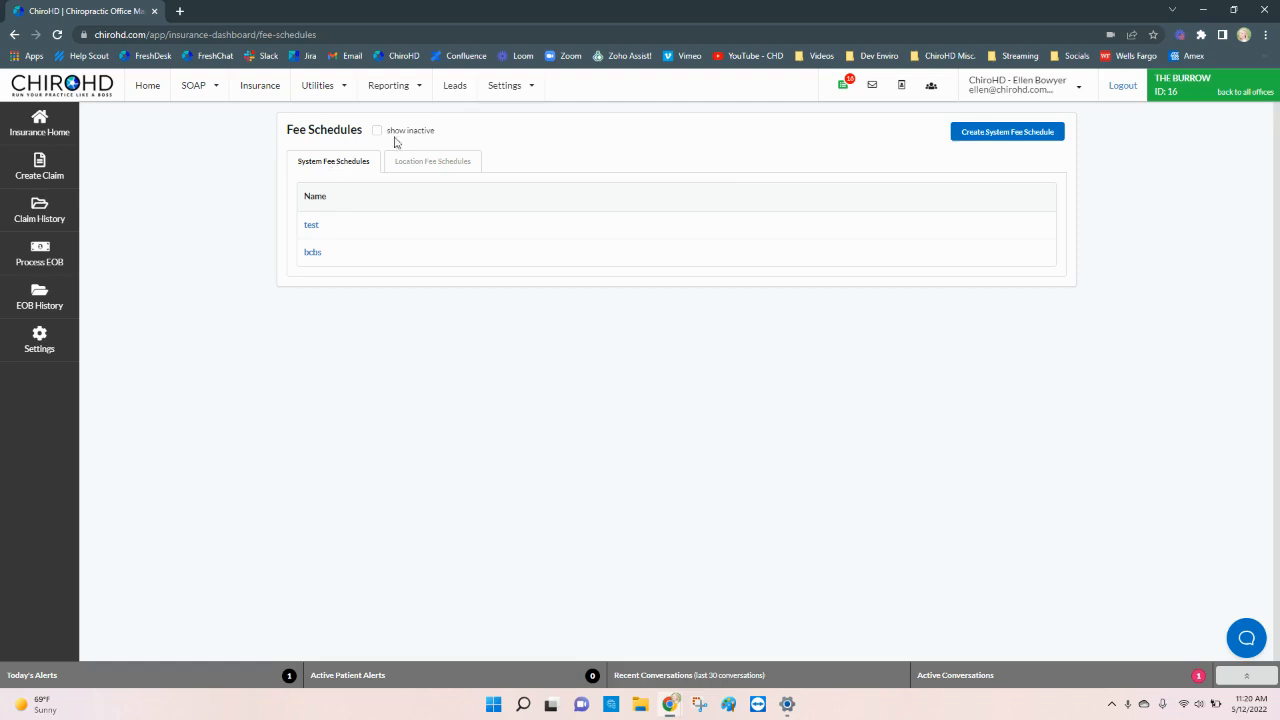
Step: Start a new system fee schedule with Third Party Payer as the payer for non-included items
click(1047, 135)
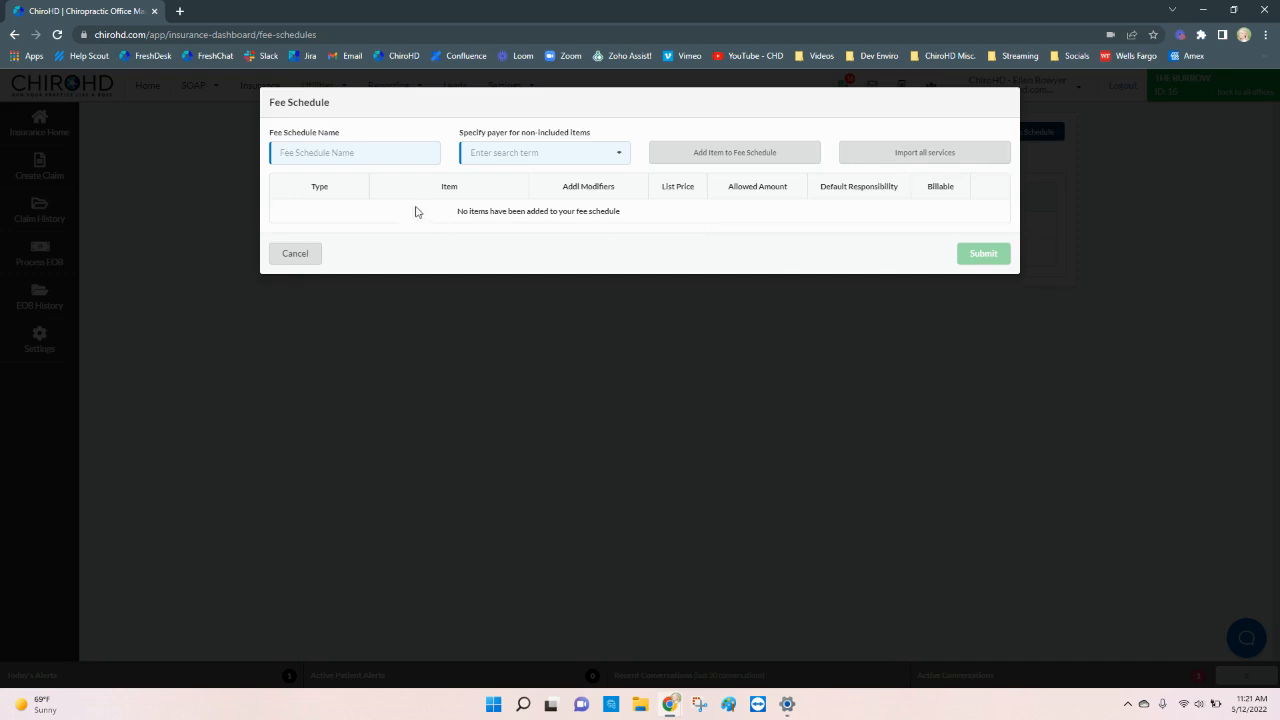
click(470, 152)
click(538, 200)
Step: Add the service (98940) Adj - 1-2 Regions as an item of the new fee schedule
click(763, 153)
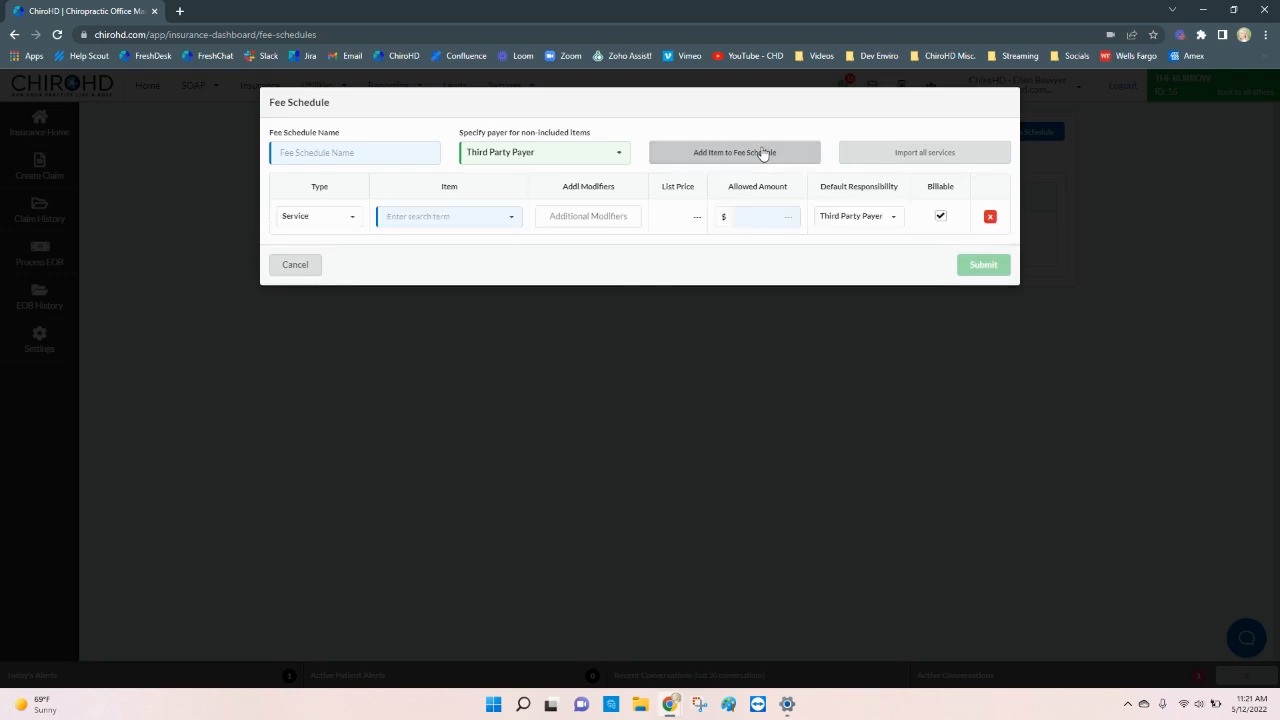
click(445, 218)
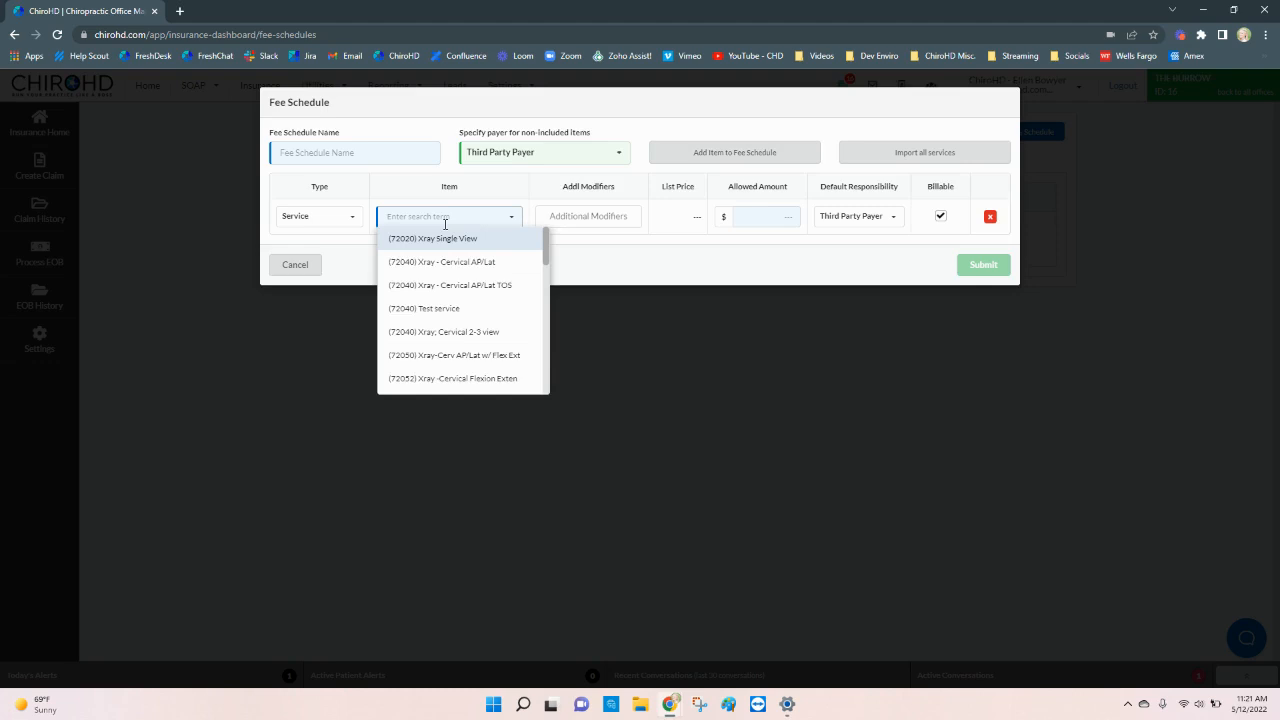
text(adj)
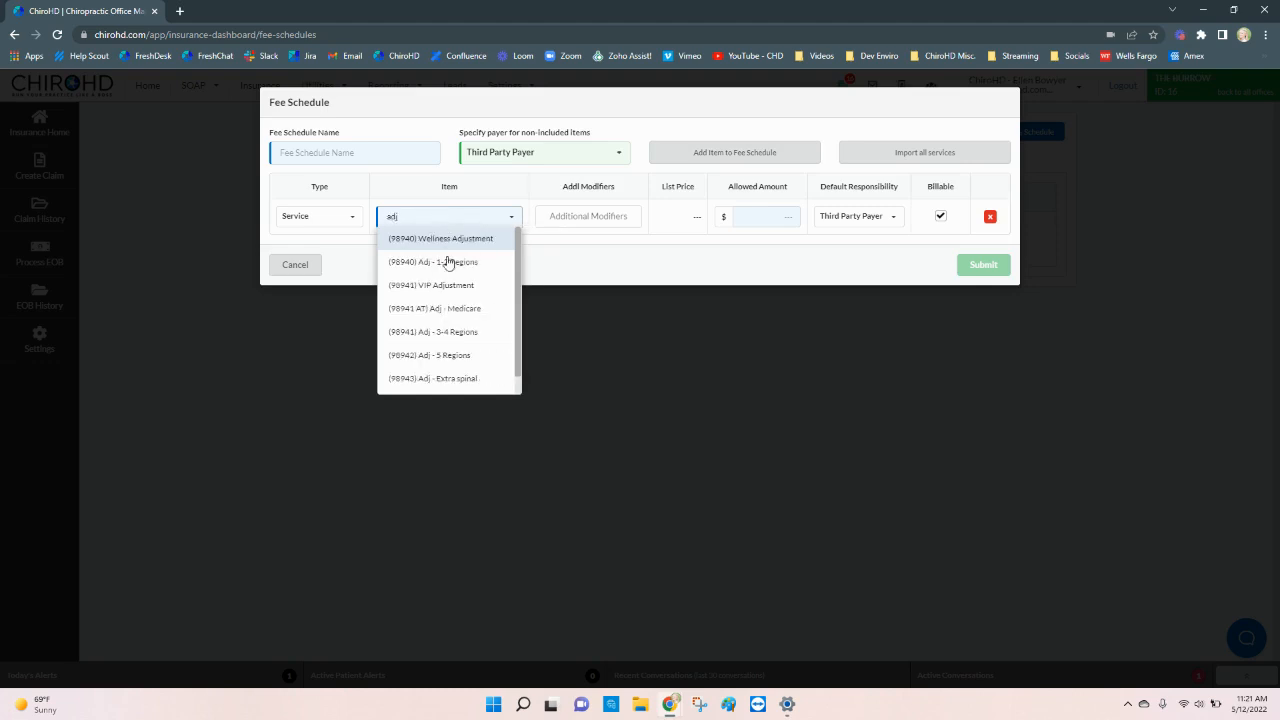
click(449, 265)
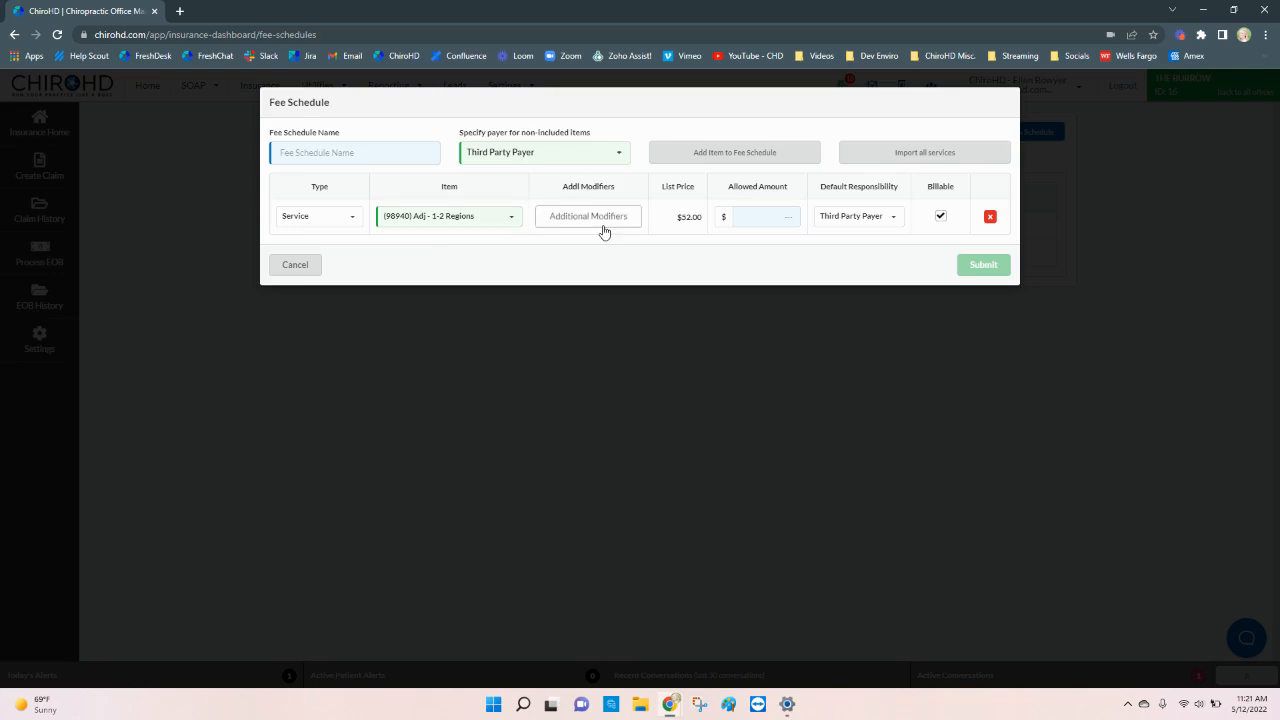
Step: Set the default responsibility of the 98940 adjustment item to Patient
click(854, 216)
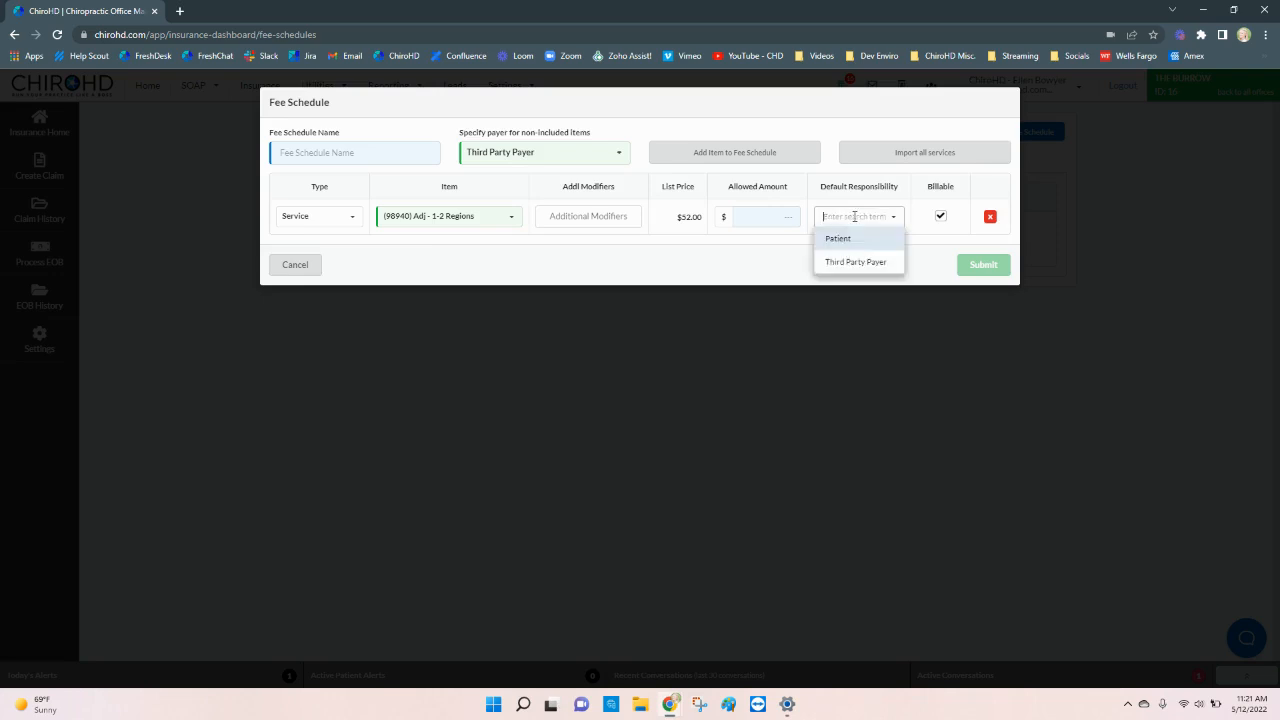
click(945, 257)
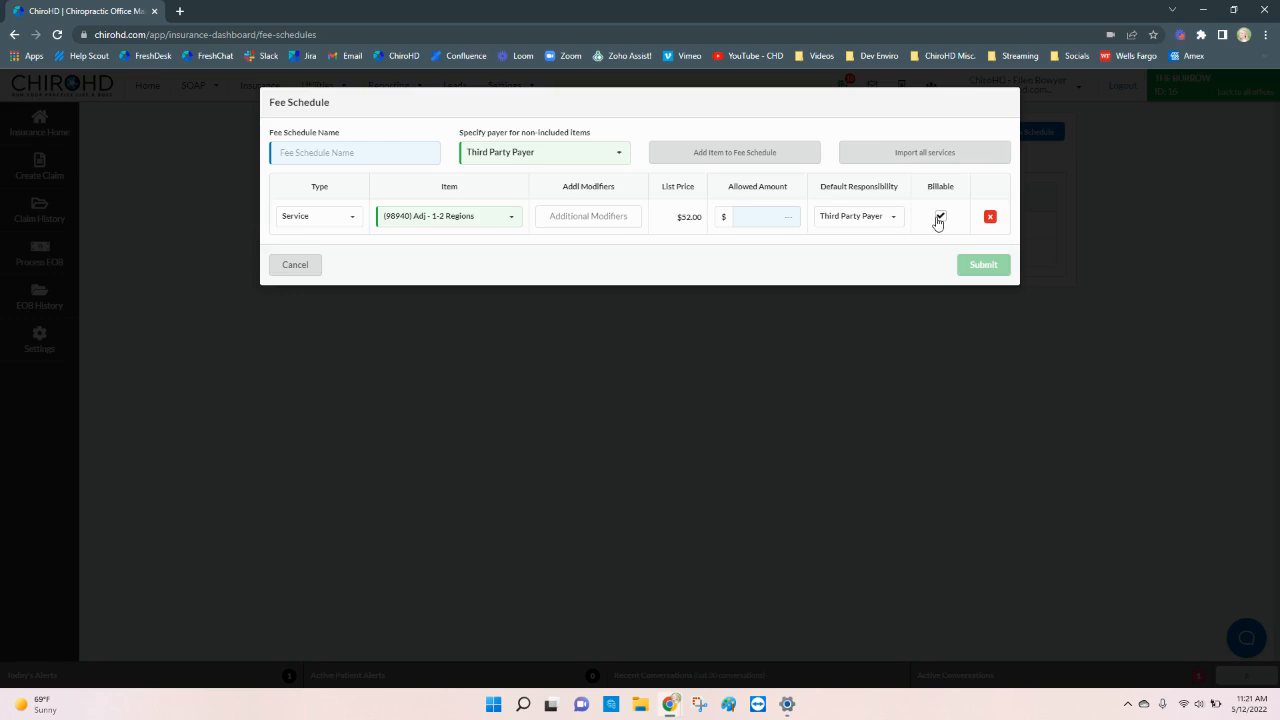
click(875, 222)
click(873, 234)
Step: Add three more item rows, set the last one's type to Inventory, and cancel the new fee schedule
click(784, 154)
click(784, 154)
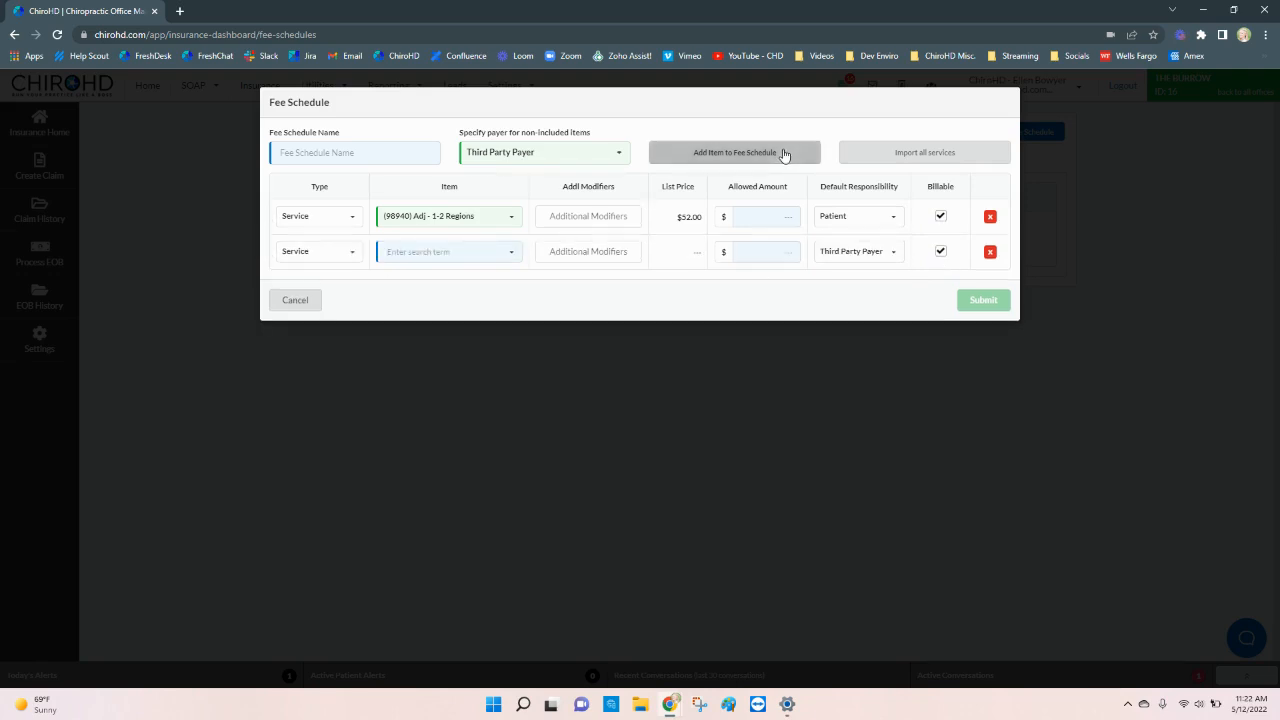
click(784, 154)
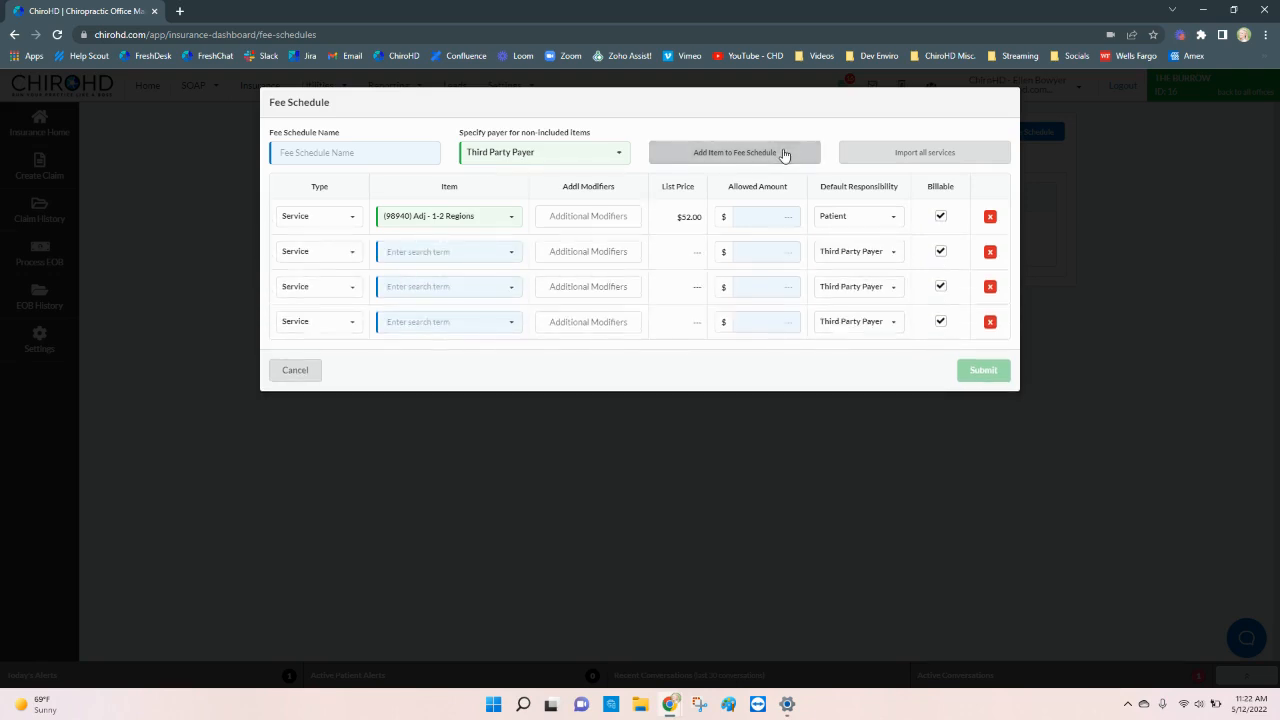
click(328, 325)
click(333, 369)
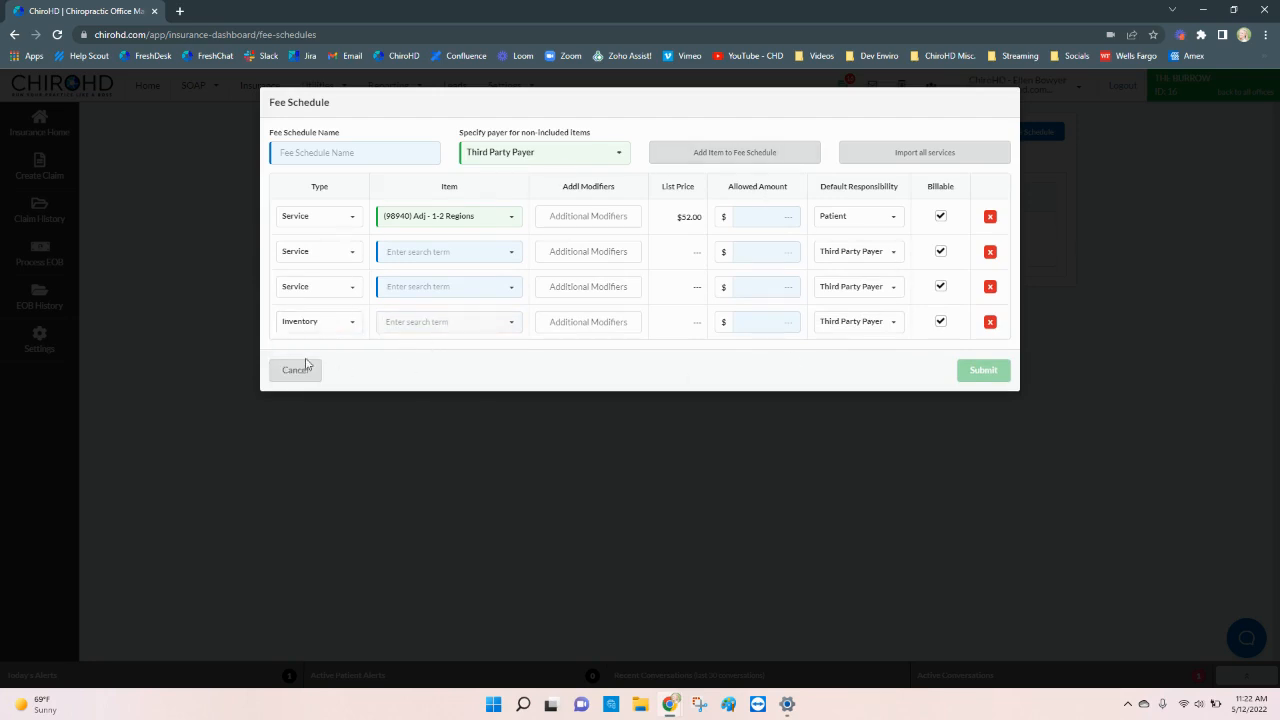
click(306, 373)
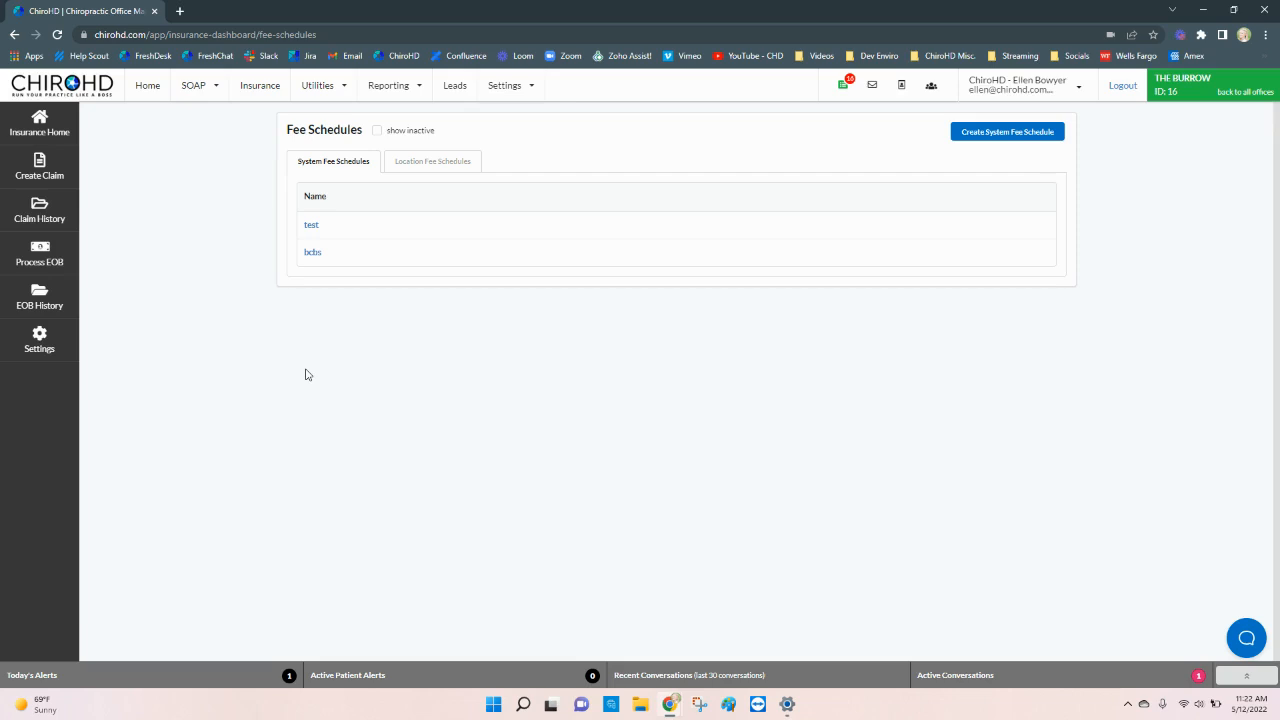
Step: Examine the items and allowed amounts of the bcbs fee schedule, cancel out of it and return to the home page
click(313, 252)
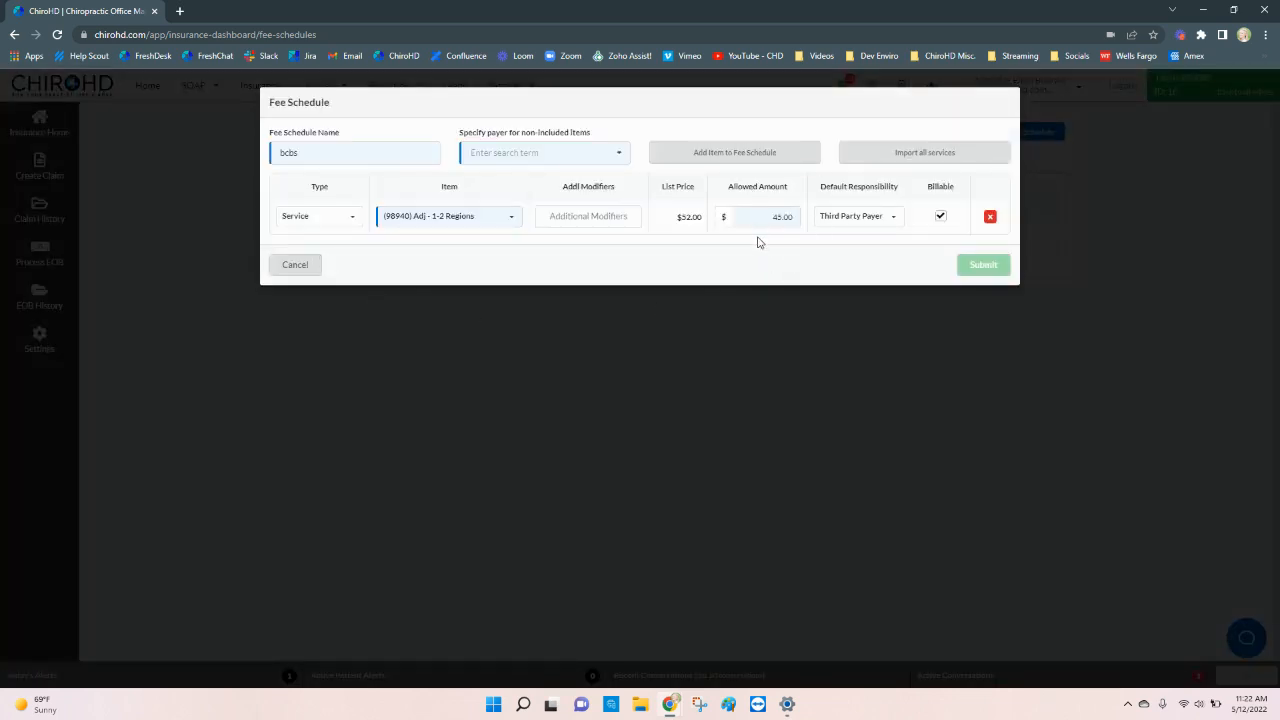
click(305, 268)
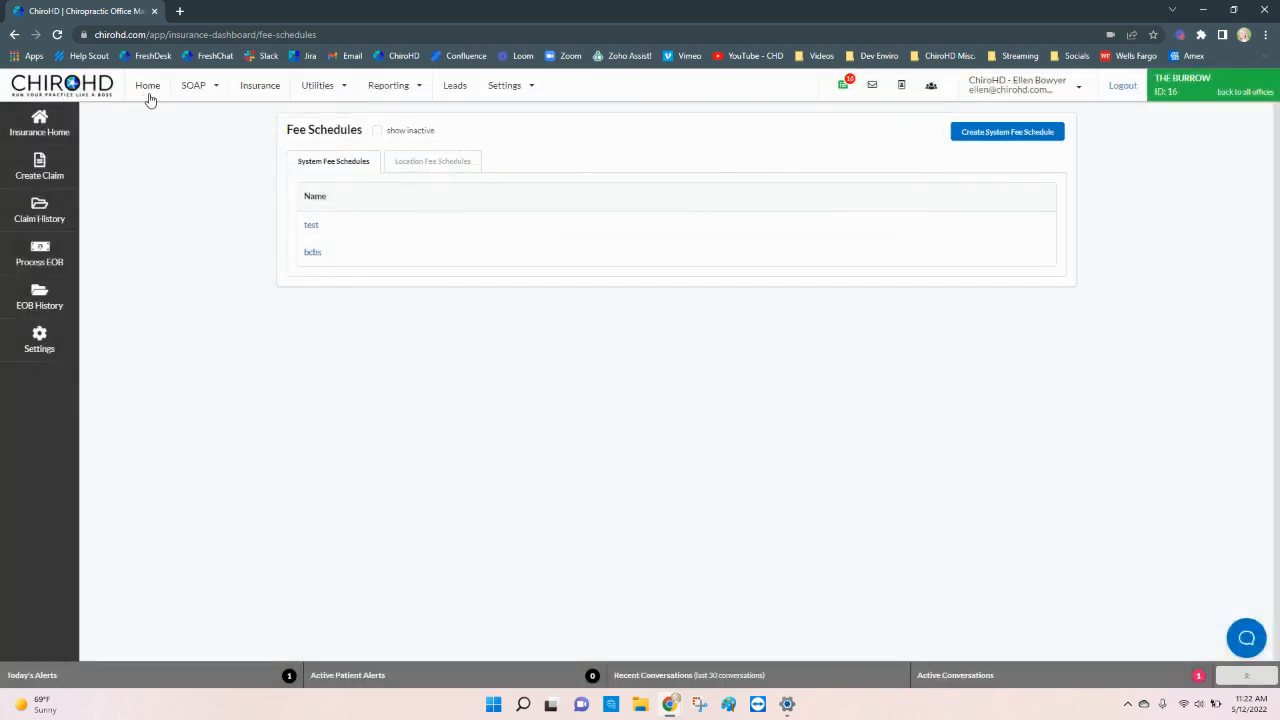
click(148, 88)
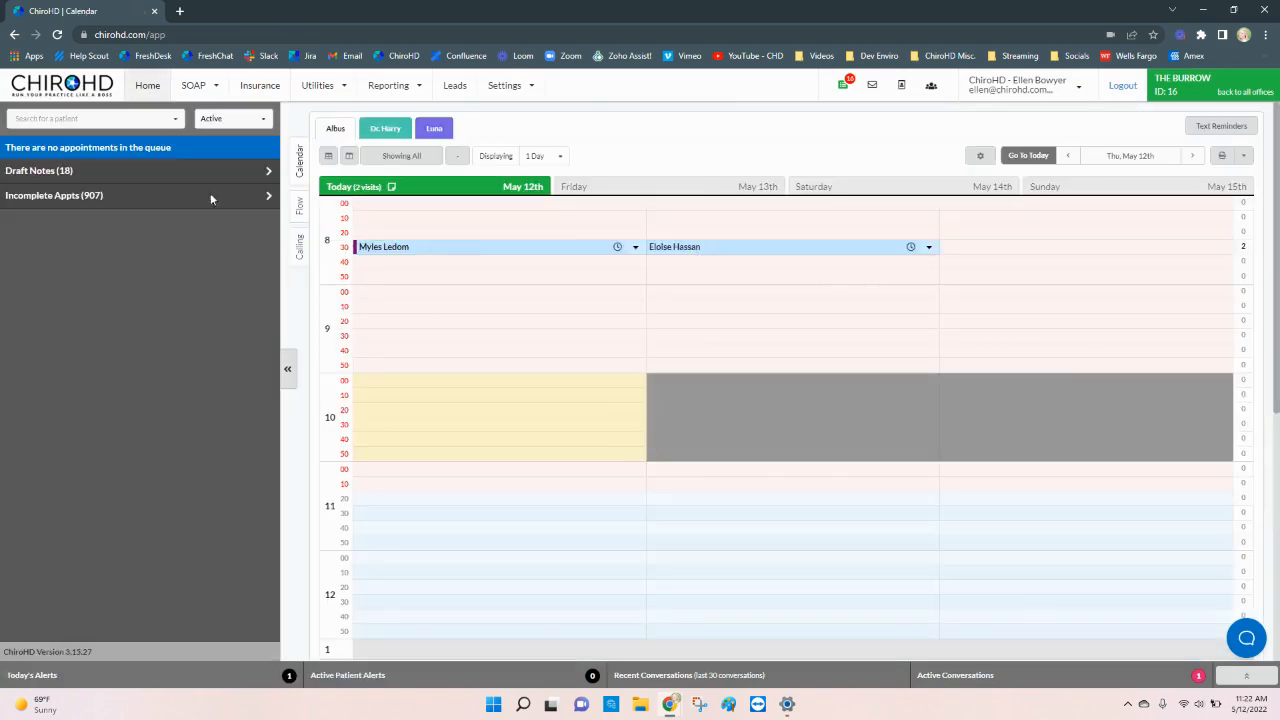
Step: Find the patient by first name and open the default services and patient rates of their Insurance case
click(133, 121)
text(ellen)
click(130, 142)
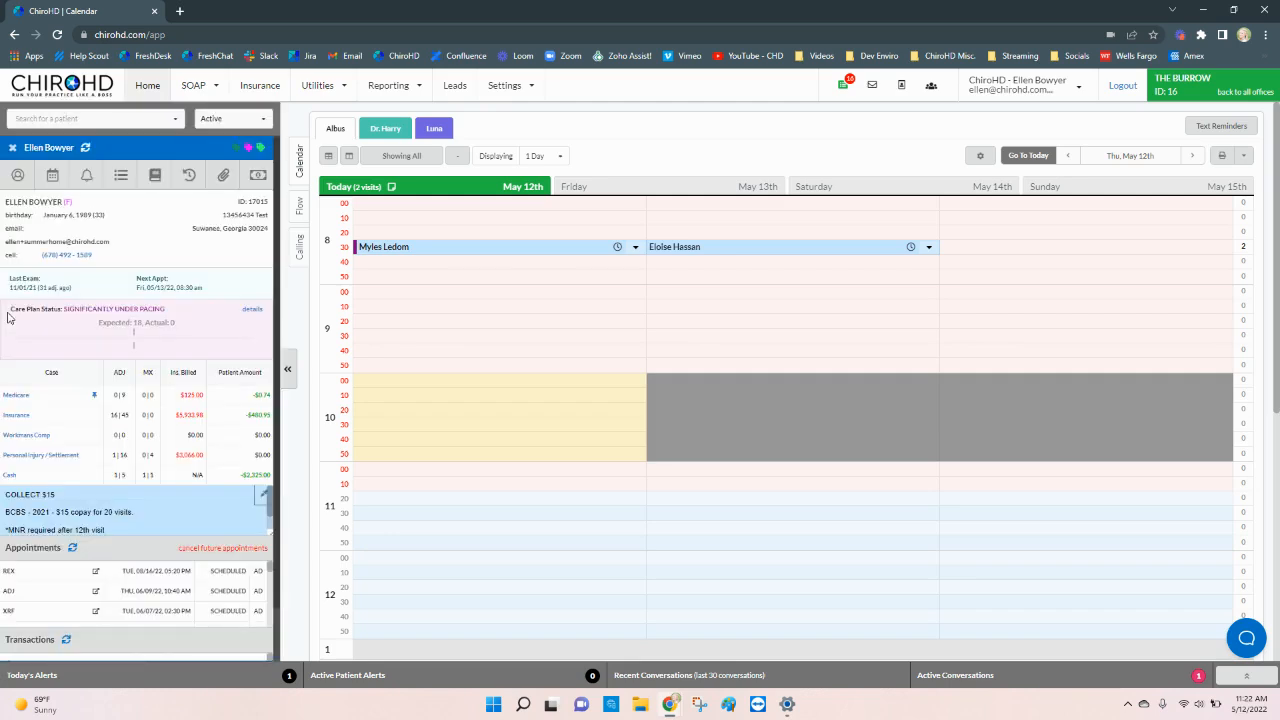
click(15, 418)
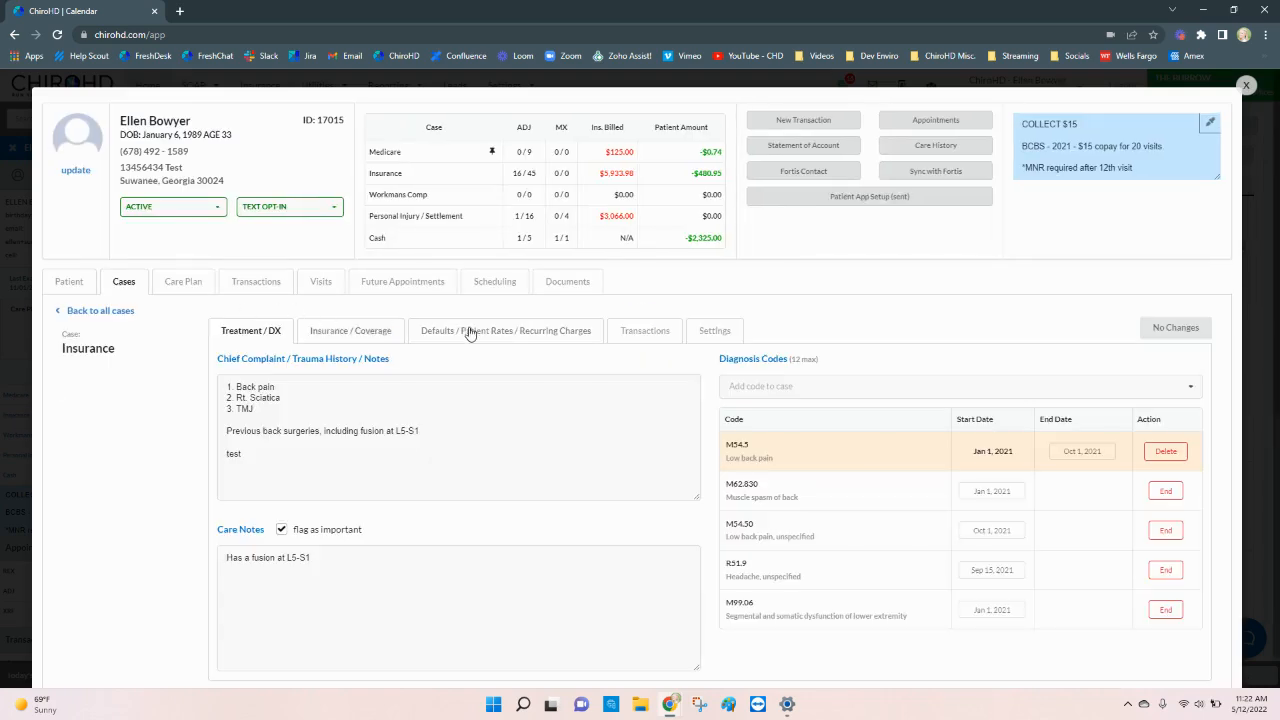
click(474, 333)
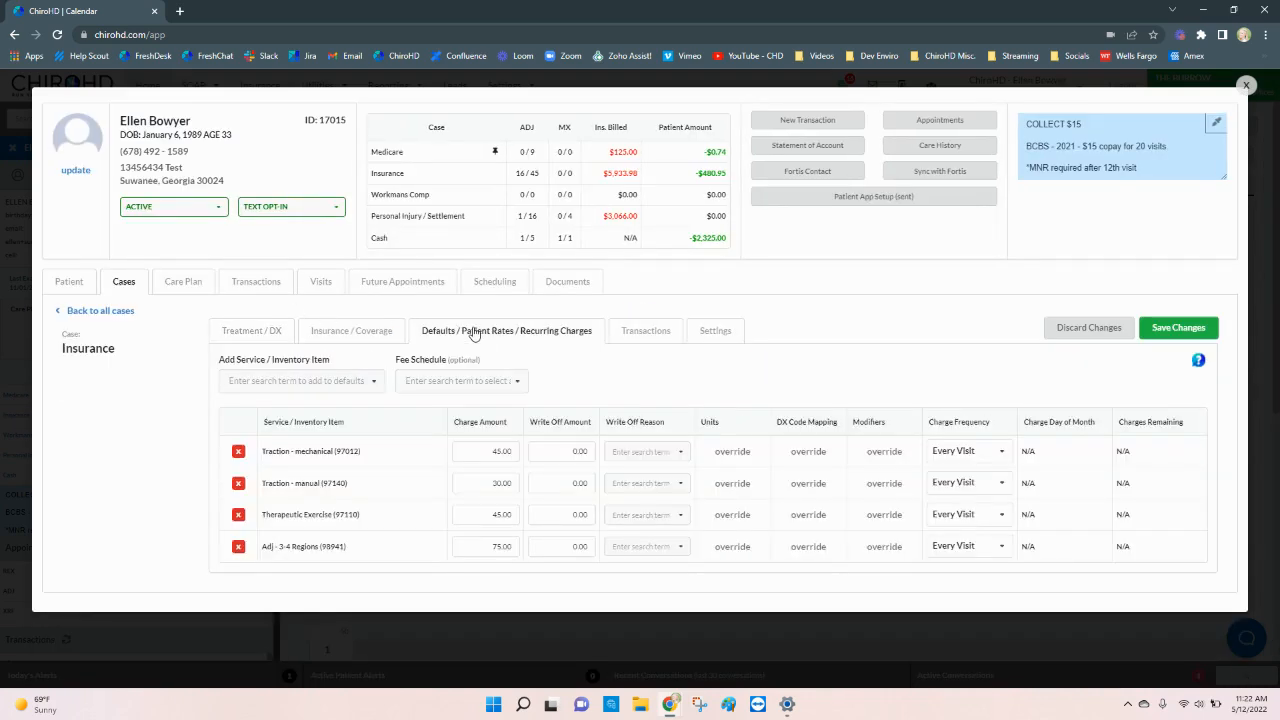
Step: Remove all default services from the Insurance case: both tractions, Therapeutic Exercise and Adj - 3-4 Regions
click(239, 456)
click(239, 456)
click(239, 456)
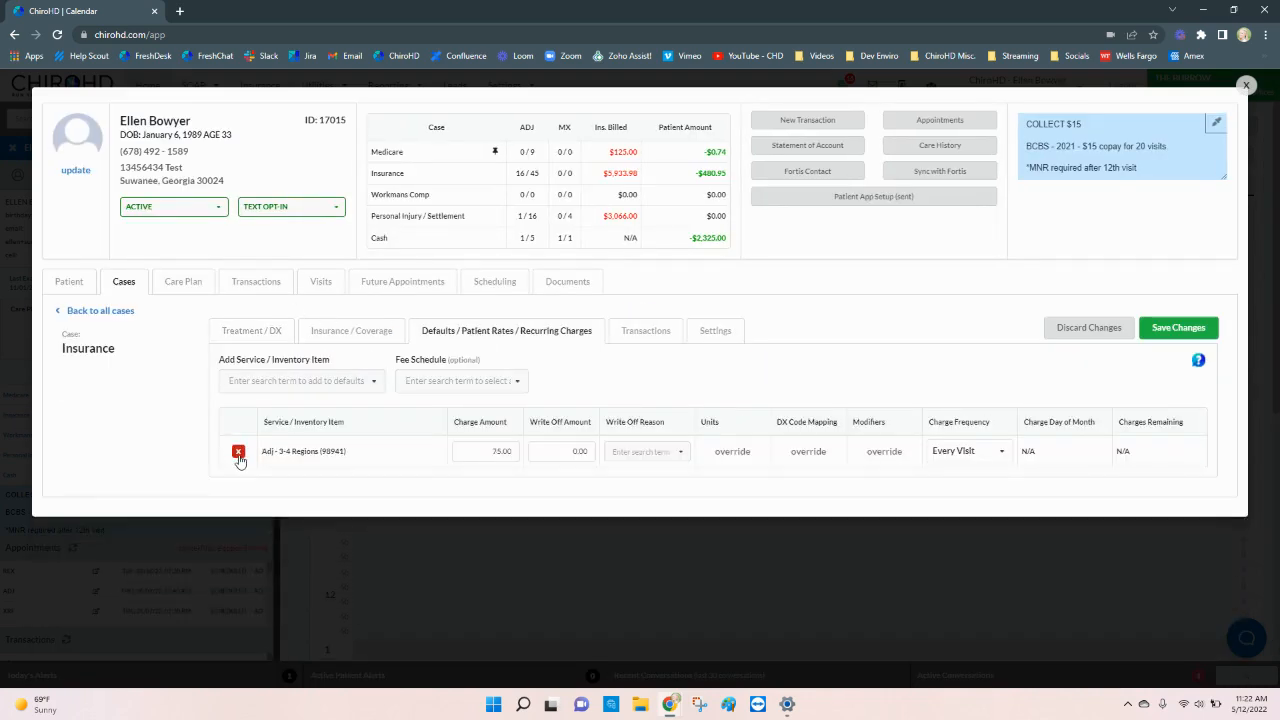
double_click(239, 456)
click(239, 460)
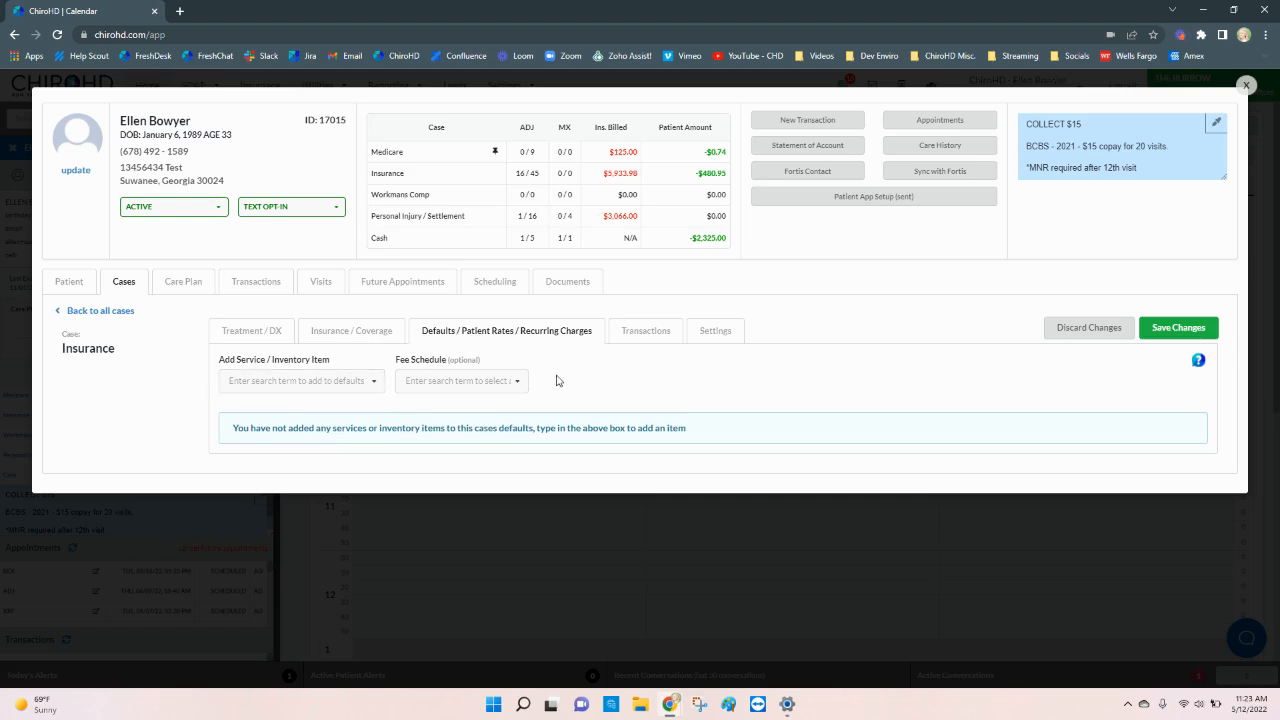
Step: Assign the bcbs fee schedule to the Insurance case
click(507, 381)
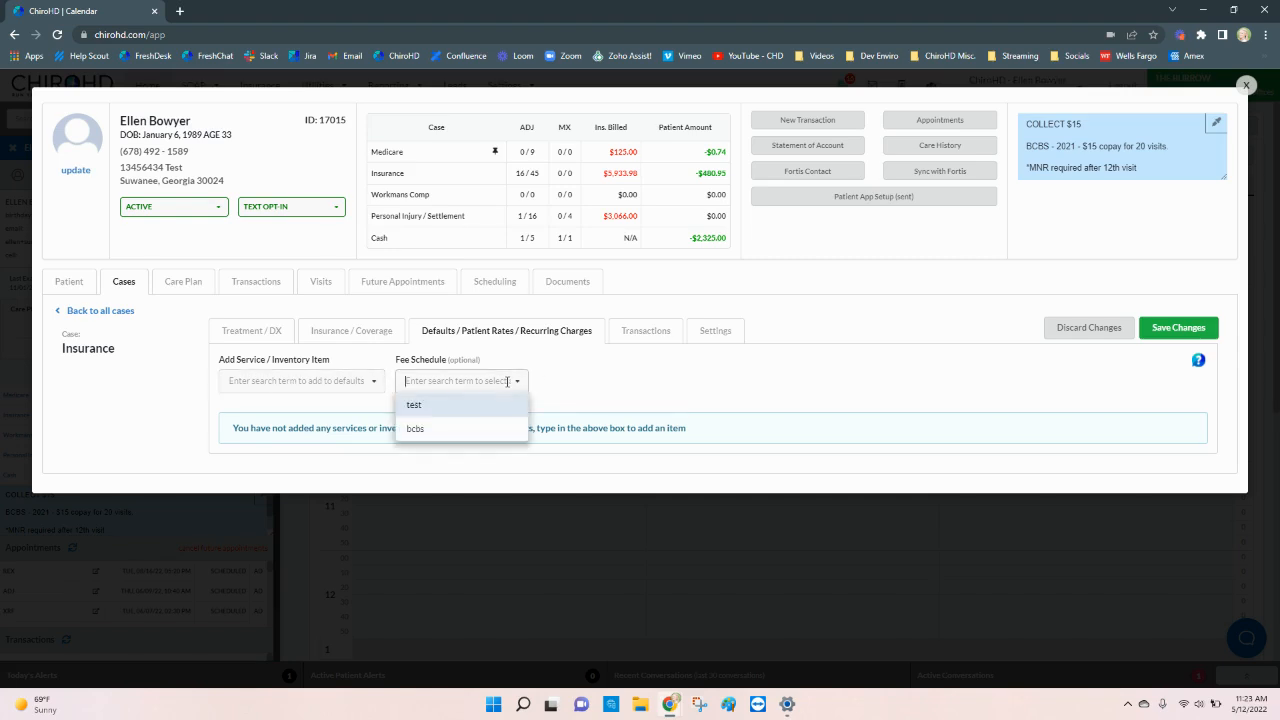
click(499, 437)
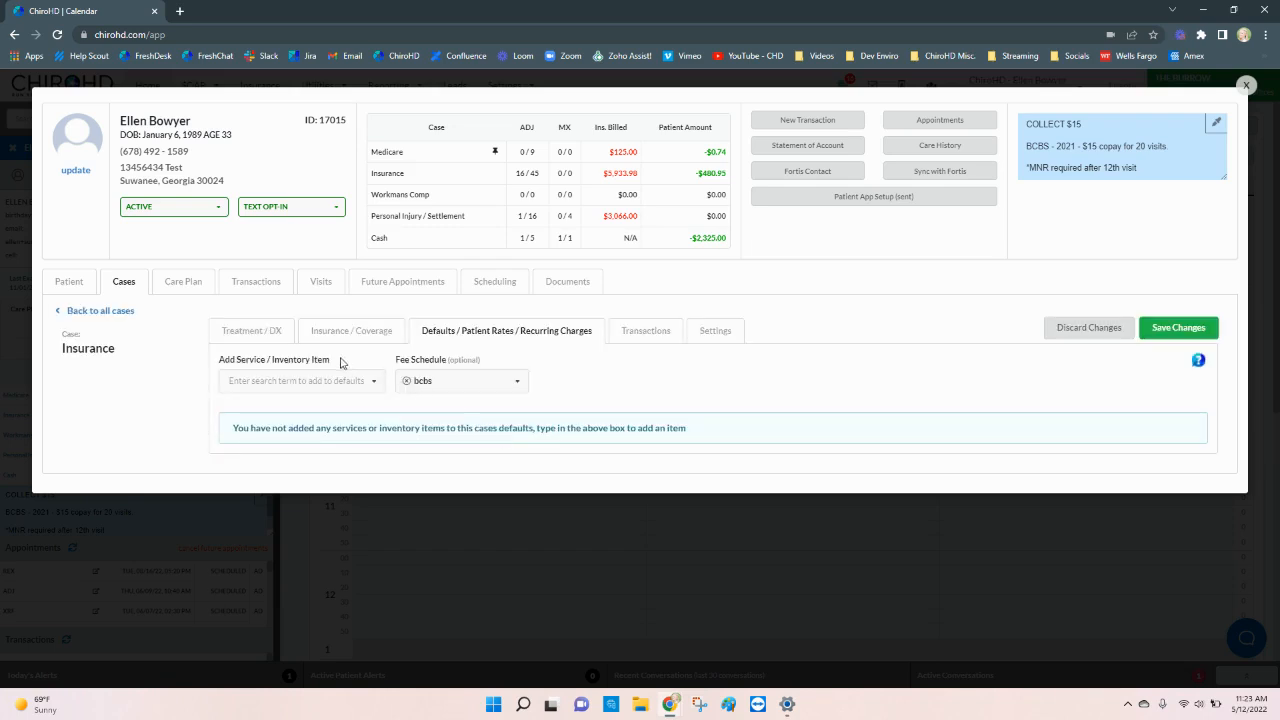
click(512, 385)
click(491, 431)
Step: Add Adj - 1-2 Regions (98940) to the Insurance case's default services
click(293, 380)
text(1-2)
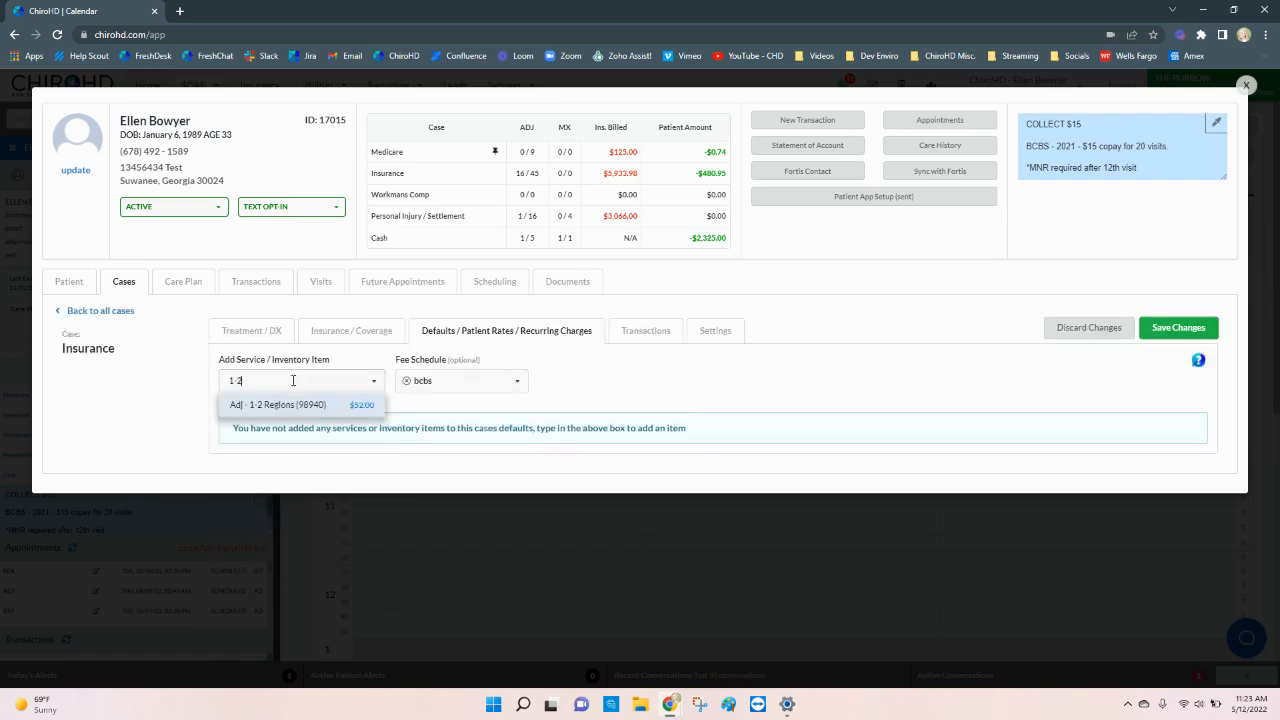
click(311, 411)
click(312, 381)
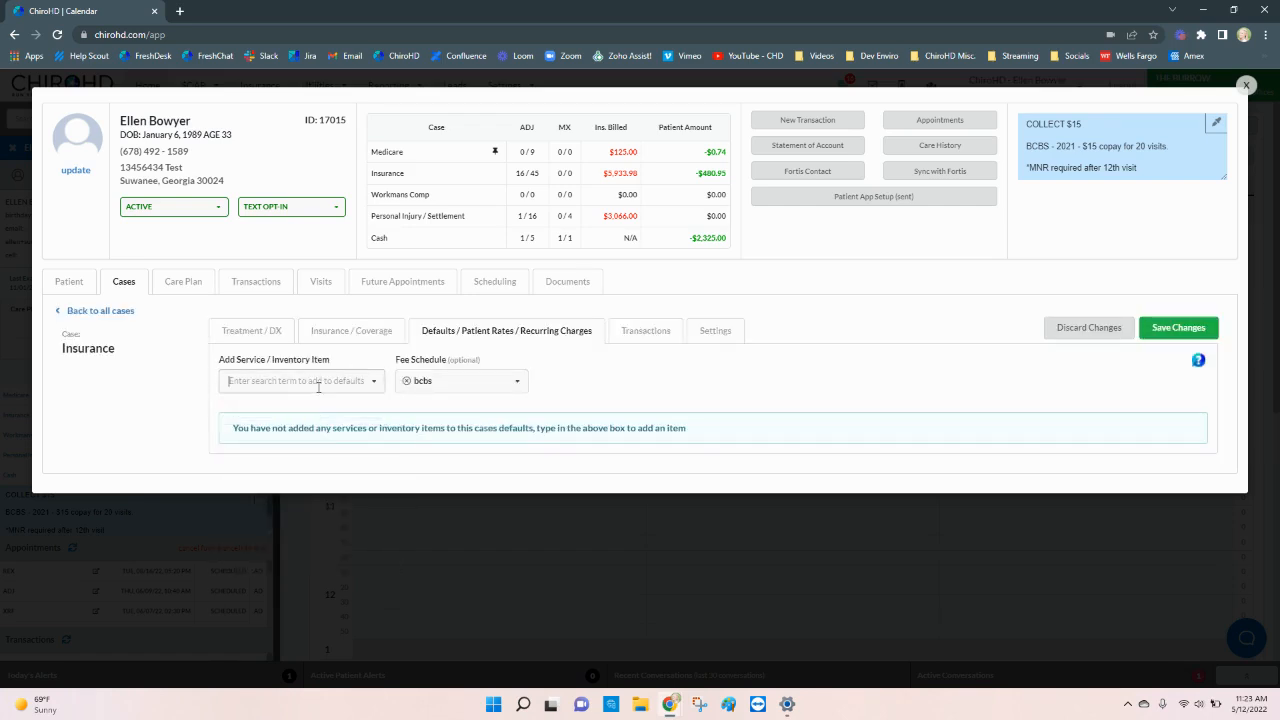
text(1-2)
click(324, 406)
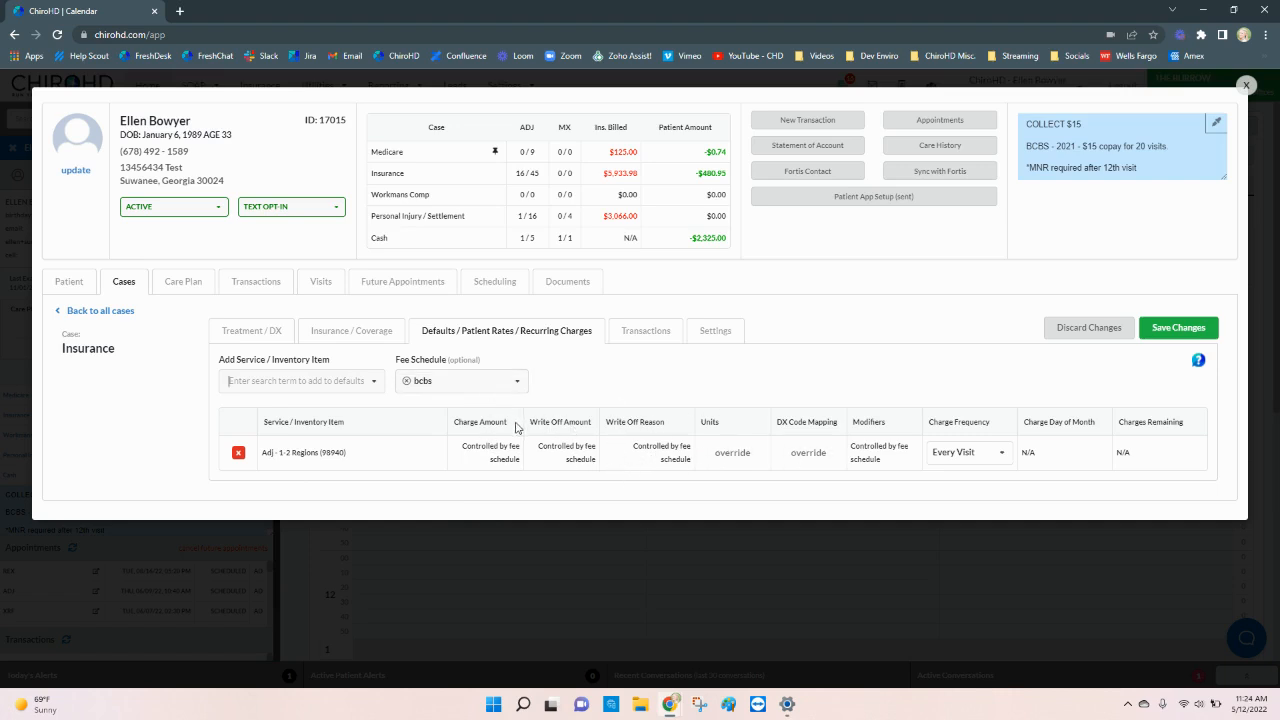
Step: Try adding Adj - 3-4 Regions (98941) as a second default service, and remove both services again
click(306, 380)
text(3-4)
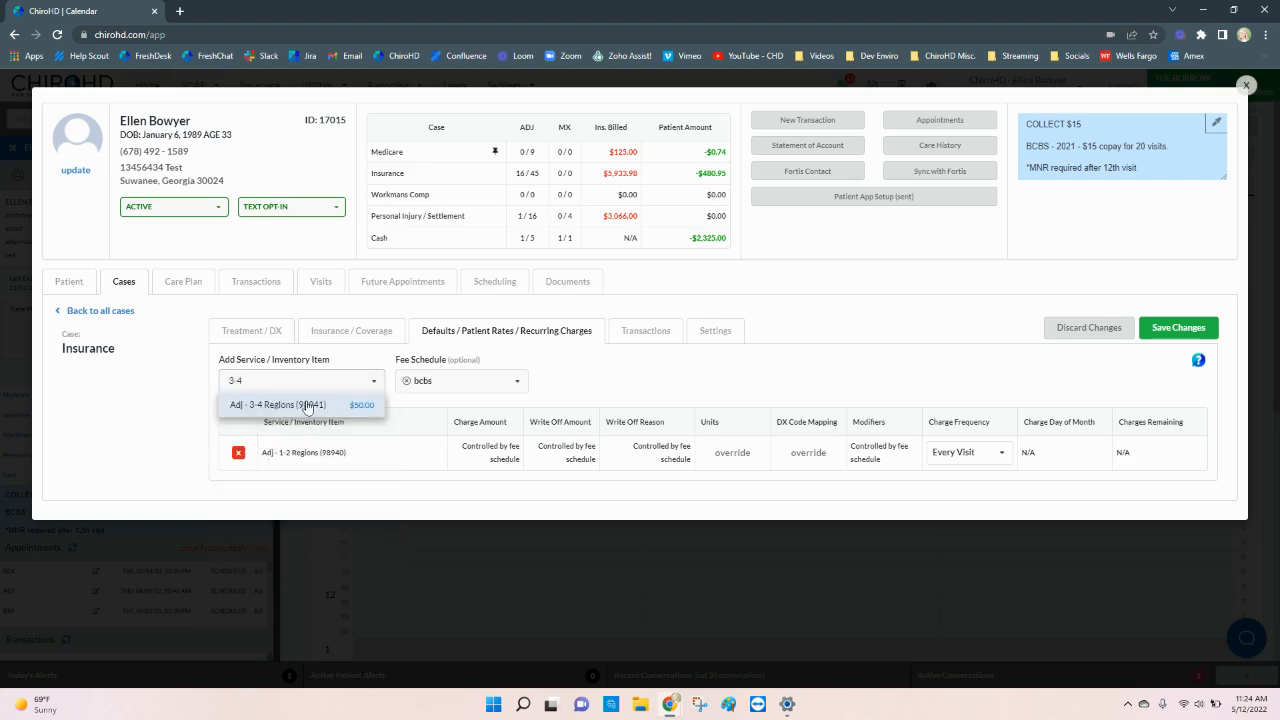
click(307, 405)
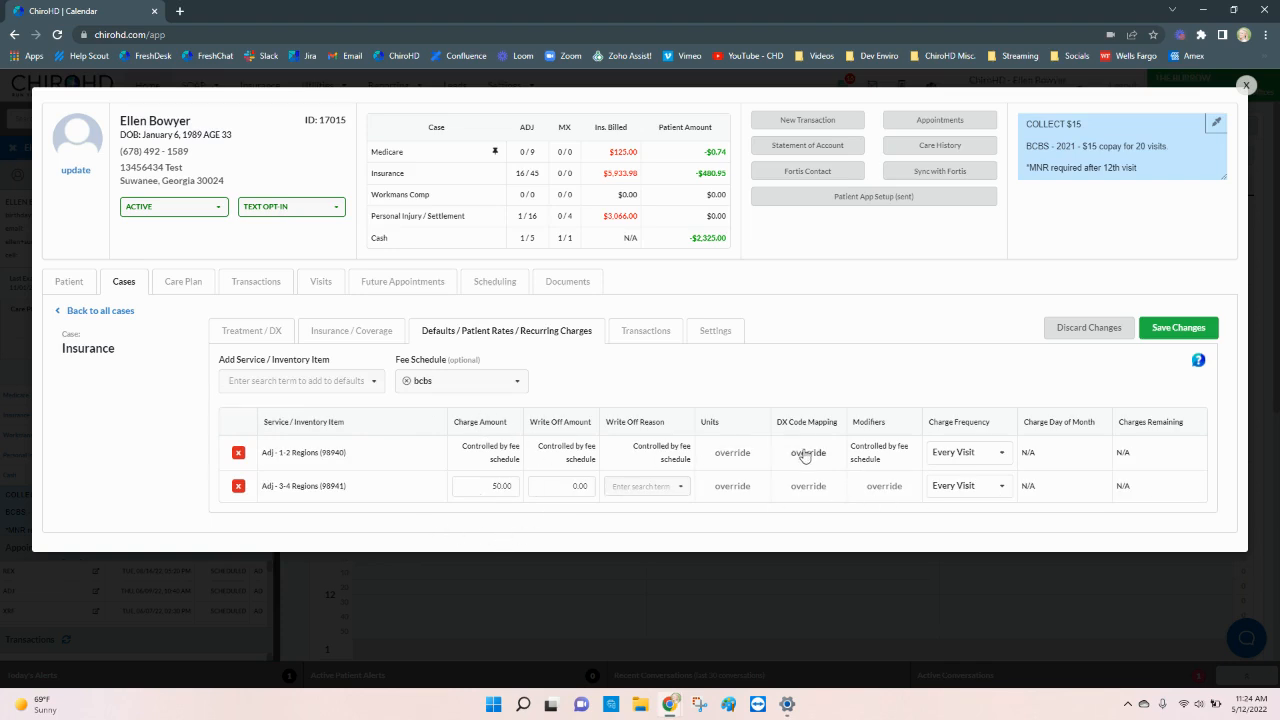
click(240, 455)
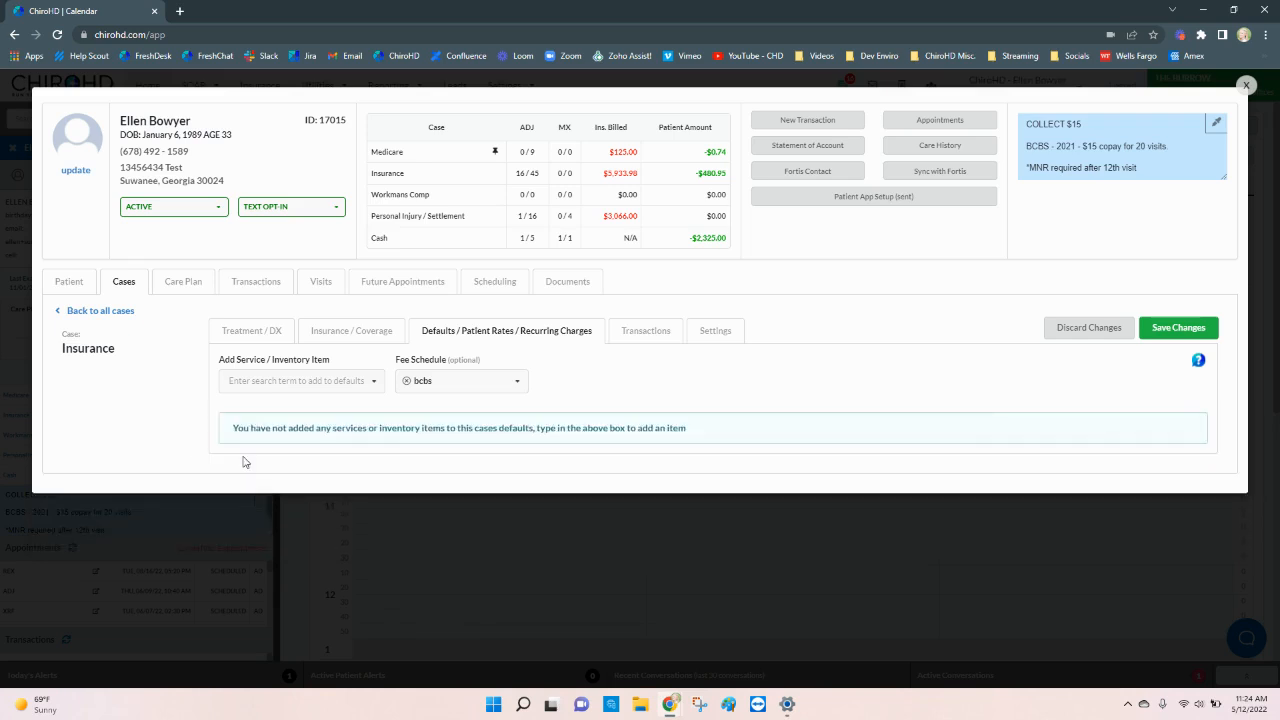
Step: With bcbs selected as fee schedule, add Adj - 1-2 Regions (98940) to the case defaults and save the changes
click(474, 388)
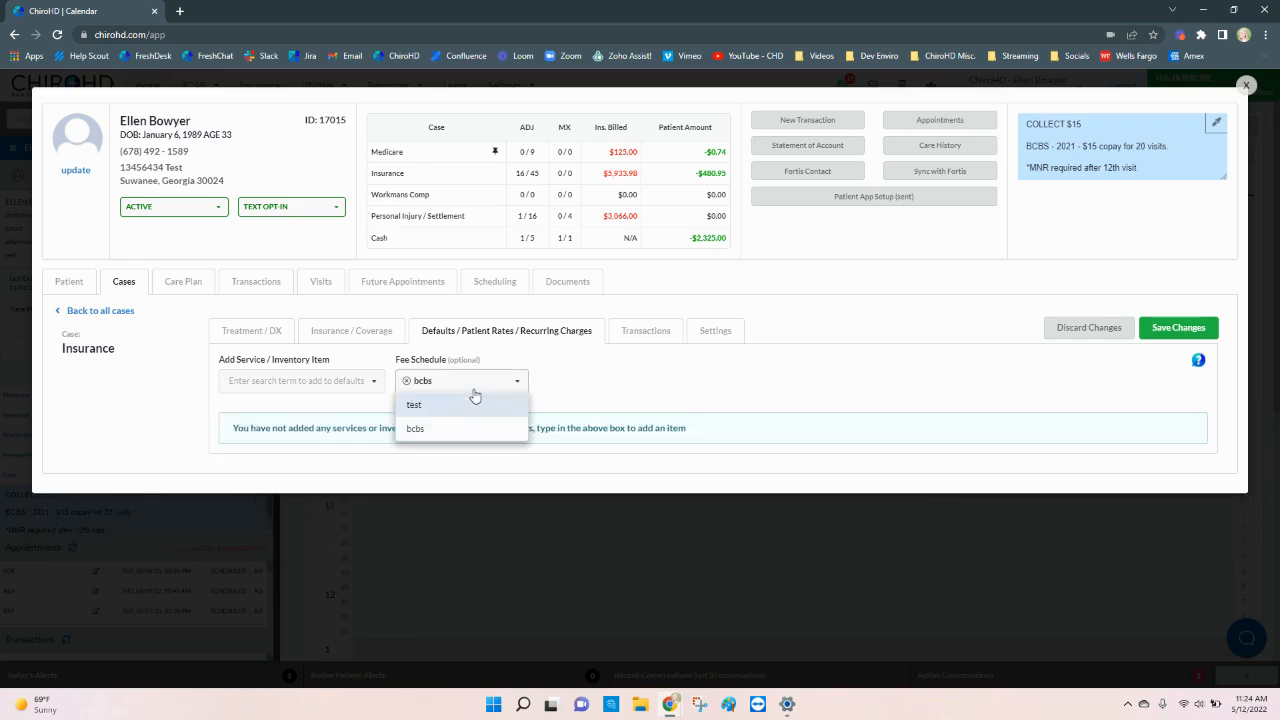
click(470, 428)
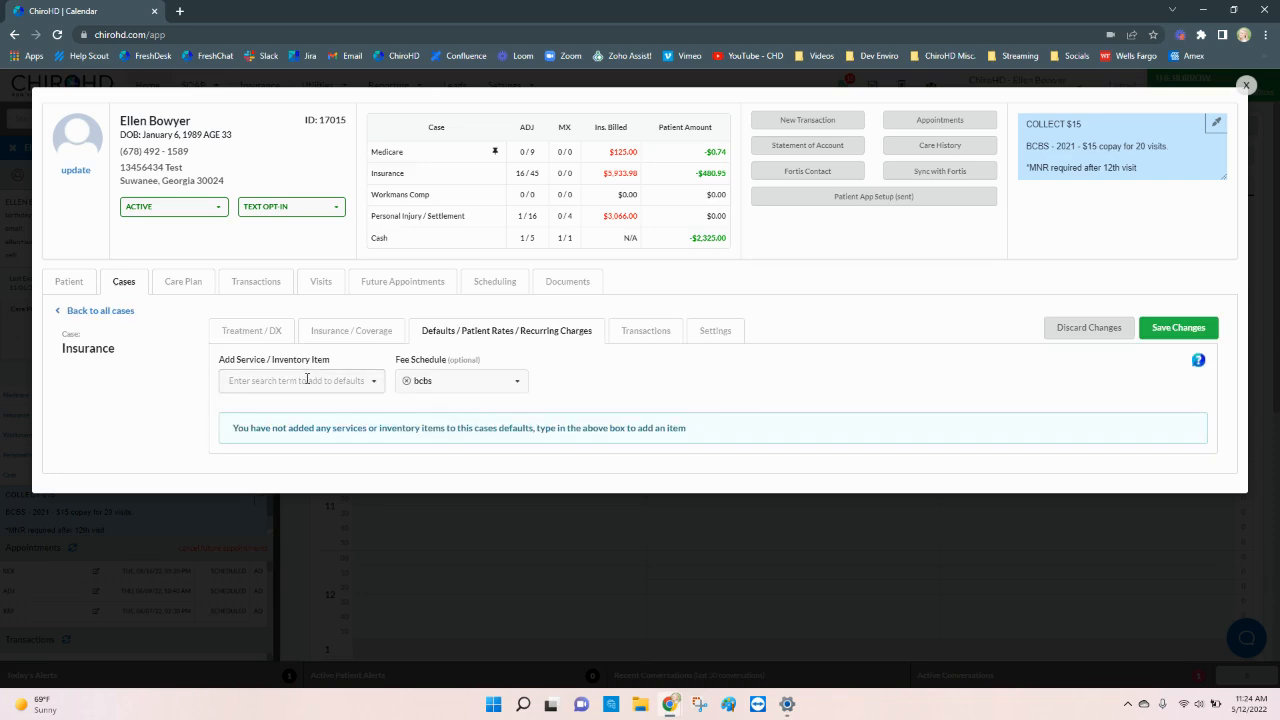
click(307, 379)
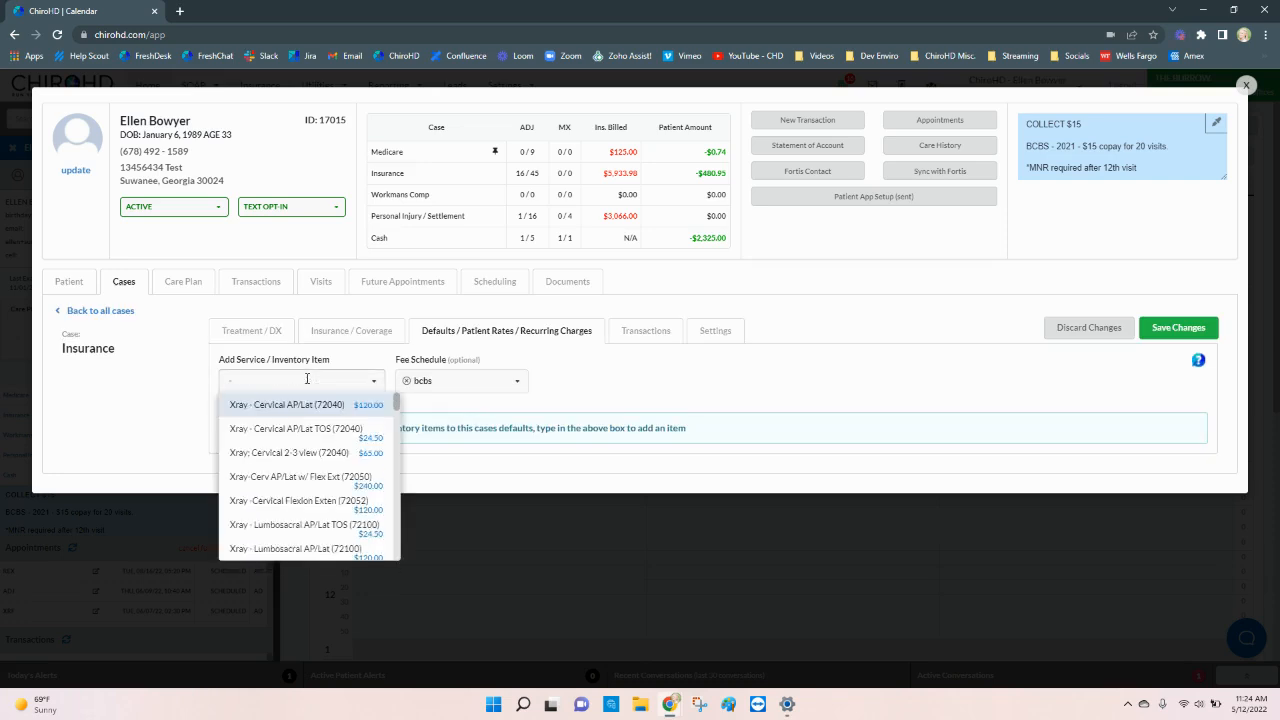
text(1-)
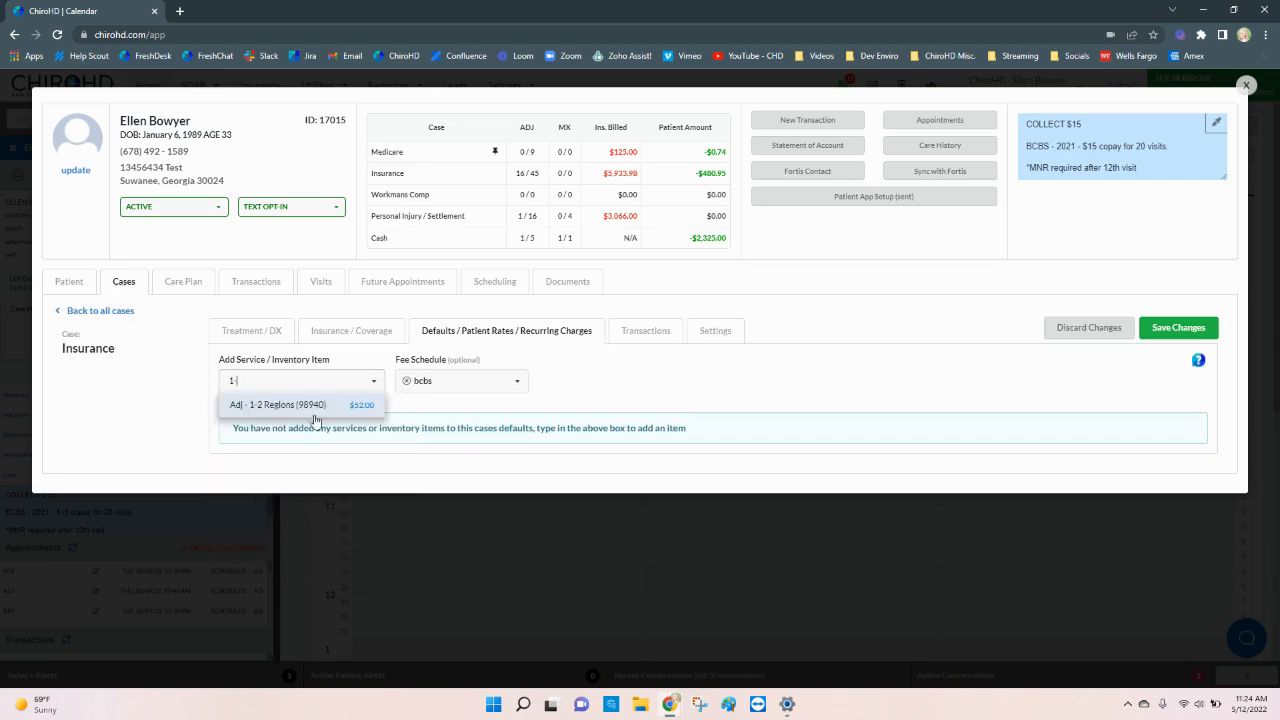
click(320, 408)
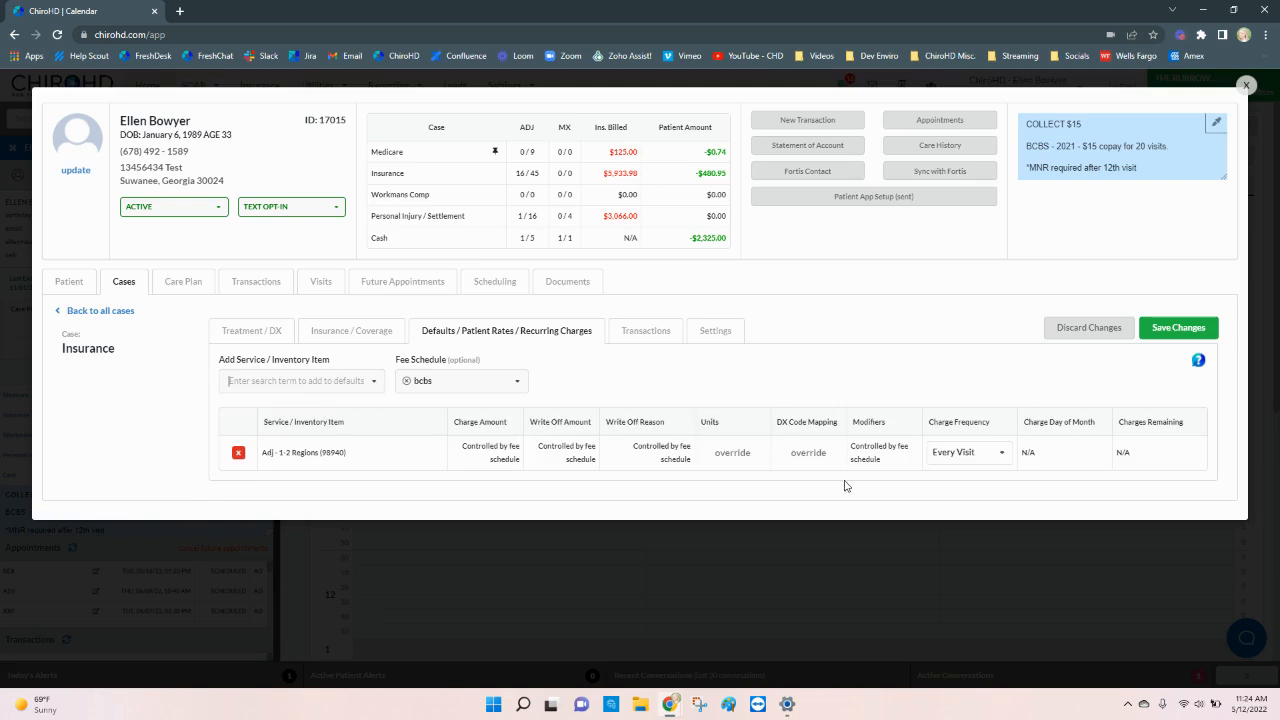
click(1183, 328)
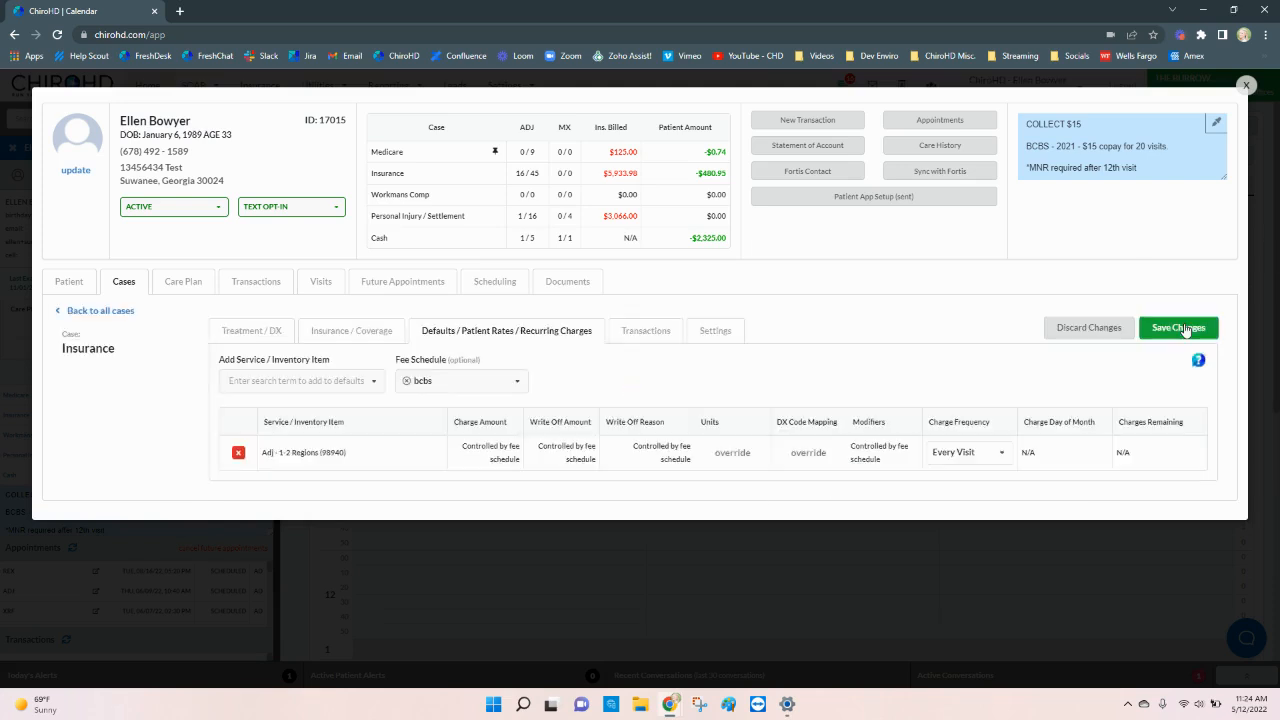